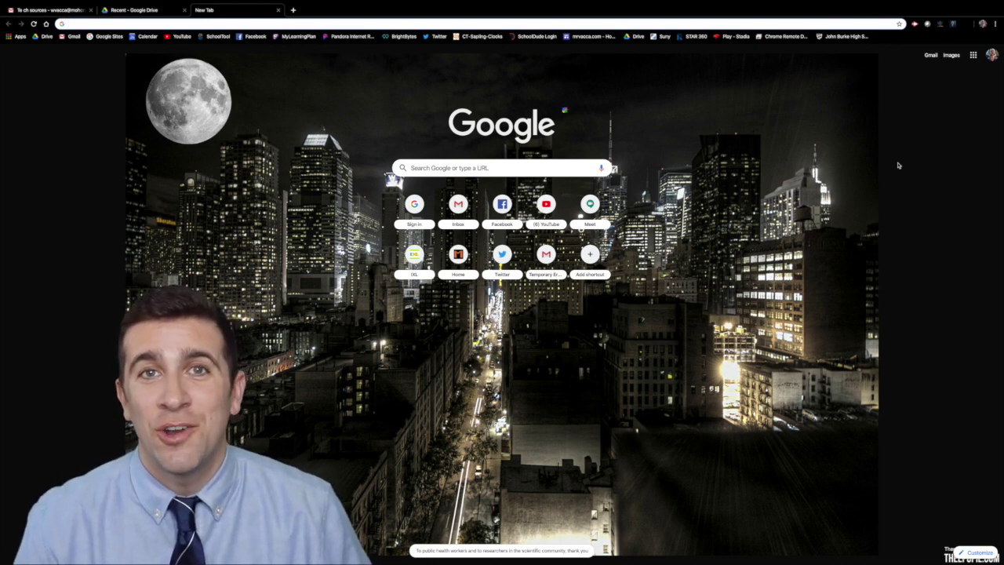
Open Jamboard from the Google apps list and open the jam "Admin Team Test Jamboard"
click(973, 56)
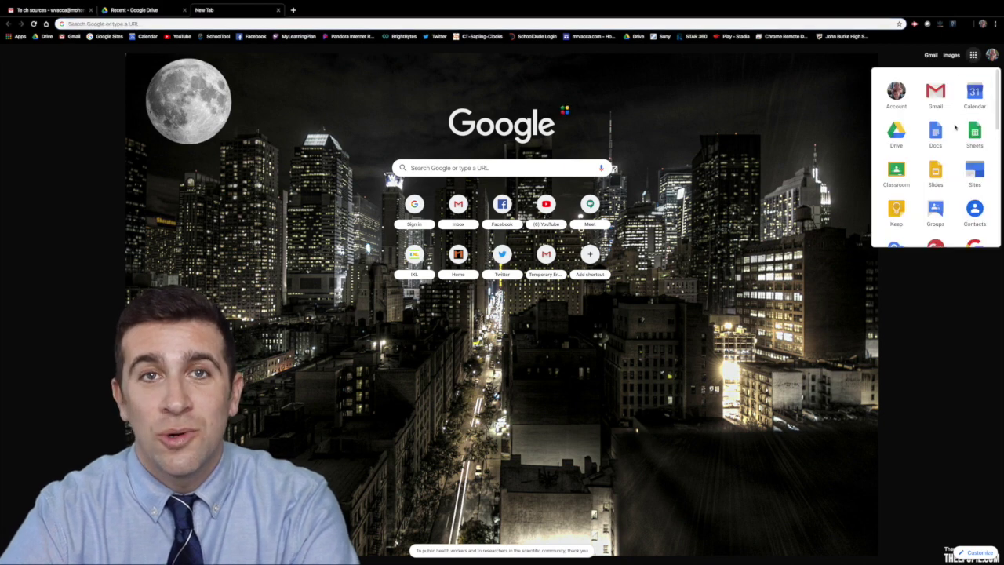
scroll(954, 128, down, 2)
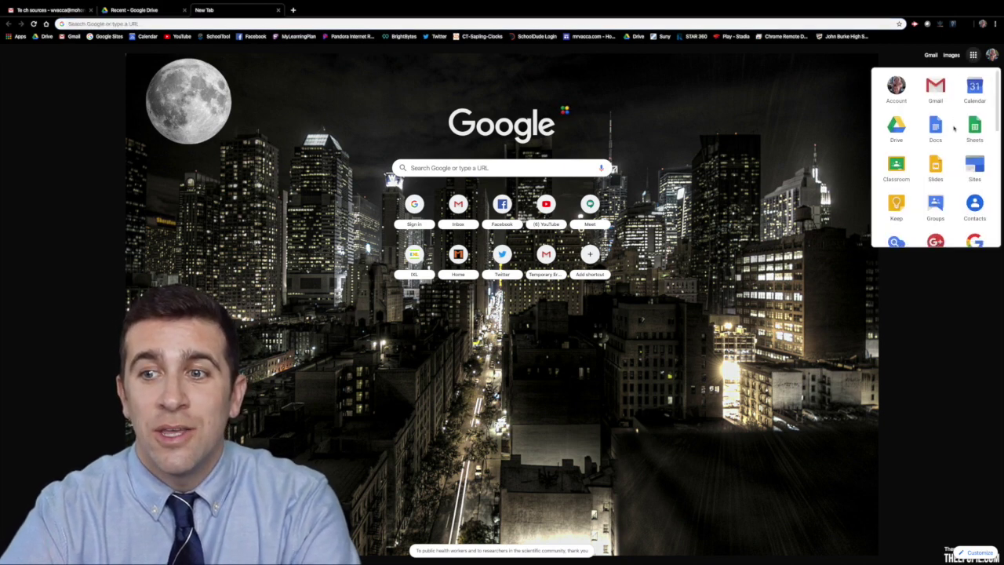
scroll(954, 127, up, 3)
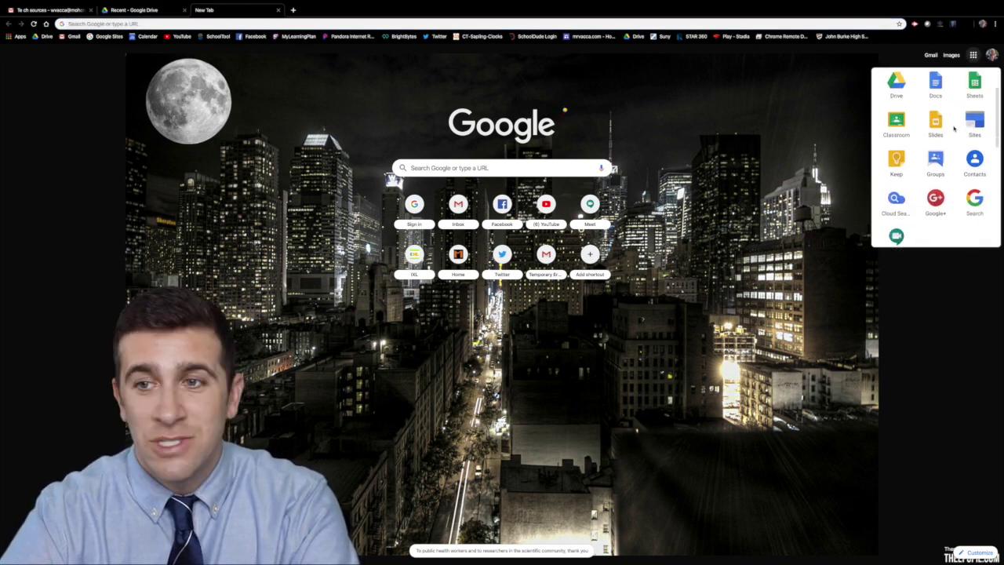
scroll(981, 162, down, 6)
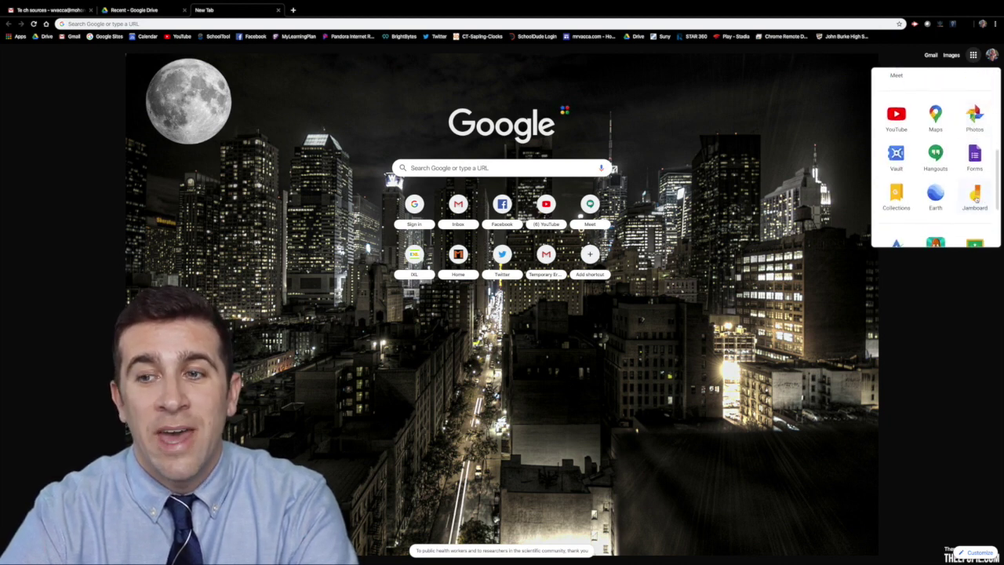
click(975, 196)
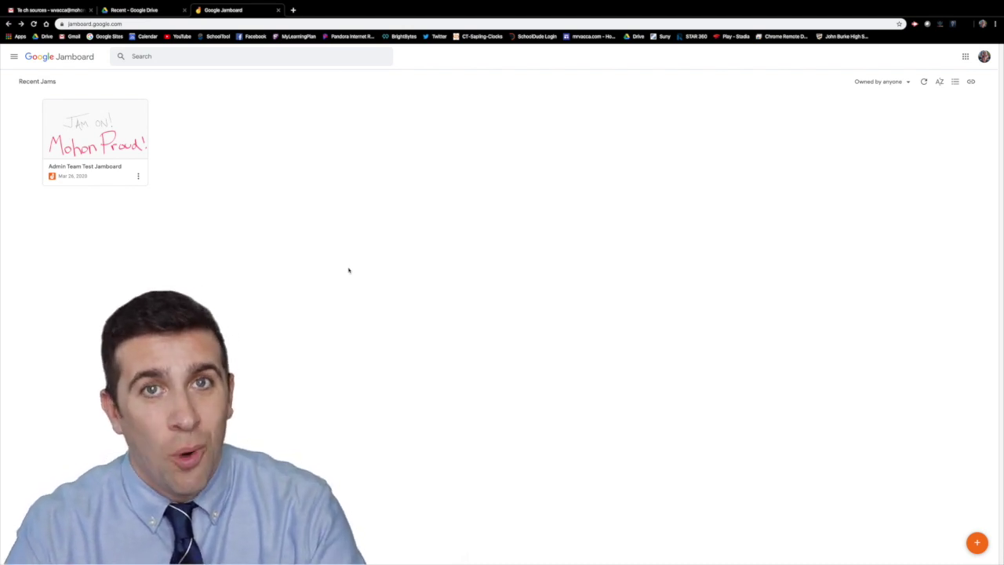
click(101, 135)
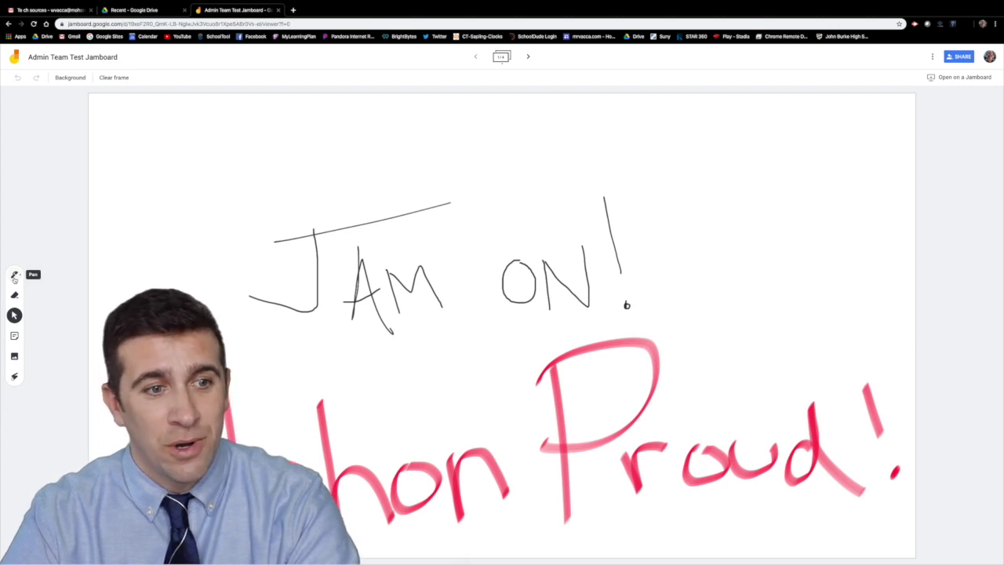
Handwrite a black "Hi" near the frame's upper left corner with the thin pen style
click(14, 276)
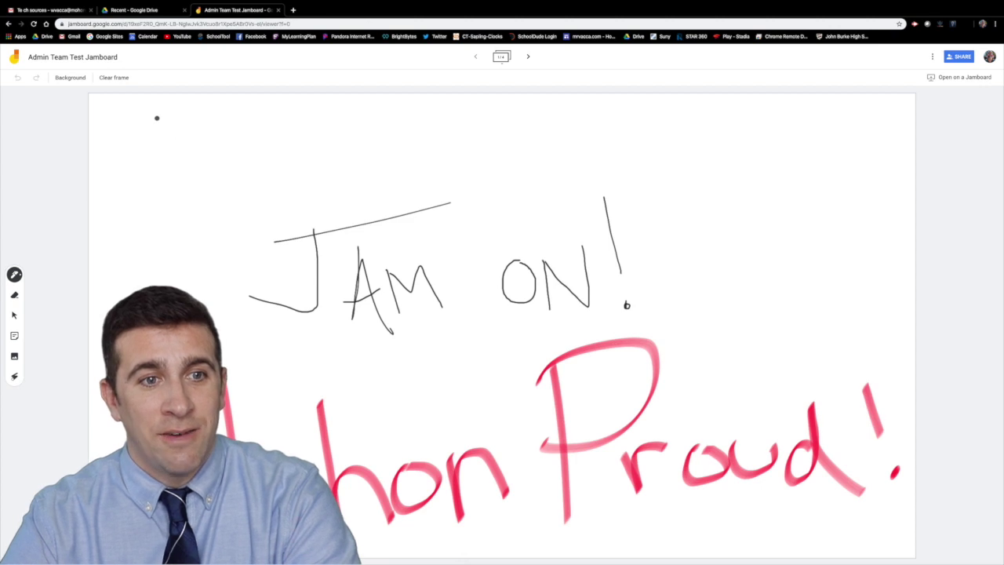
drag(152, 127, 132, 193)
mouse_move(173, 130)
mouse_down()
mouse_move(151, 191)
mouse_move(171, 161)
mouse_move(164, 184)
mouse_up()
click(183, 151)
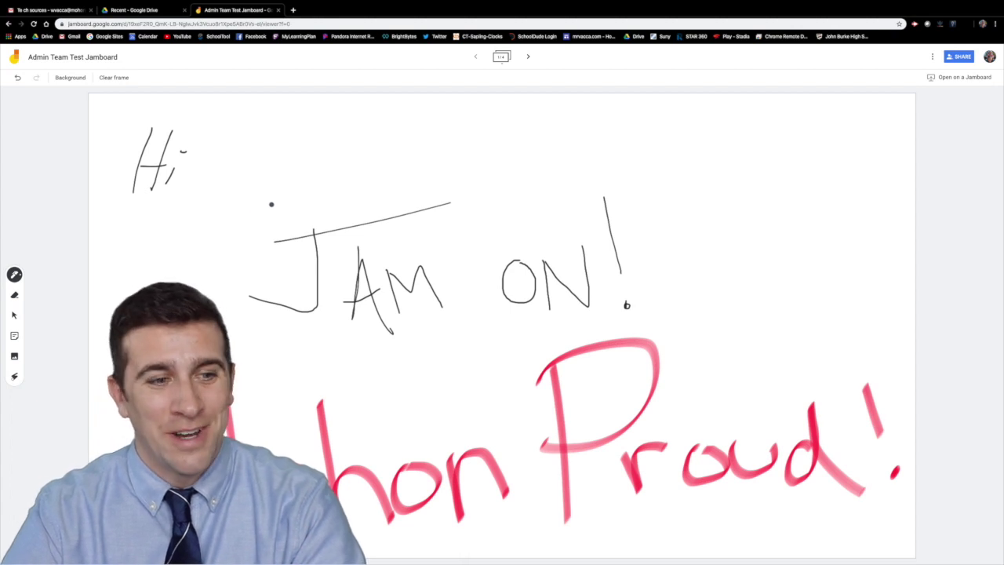
Handwrite another black "Hi" above the "J" of "JAM ON!" with the second, slightly thicker pen style
click(17, 276)
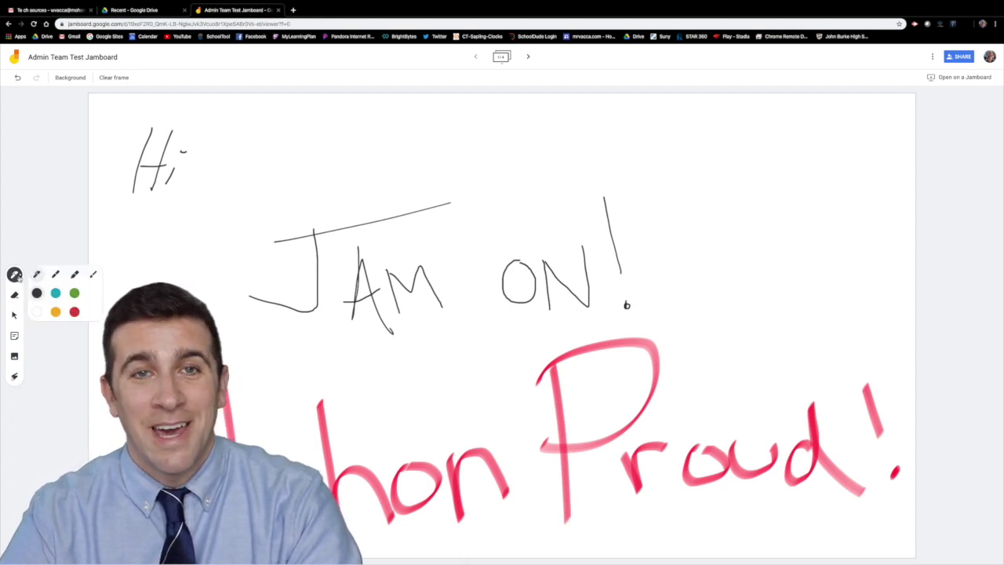
click(55, 274)
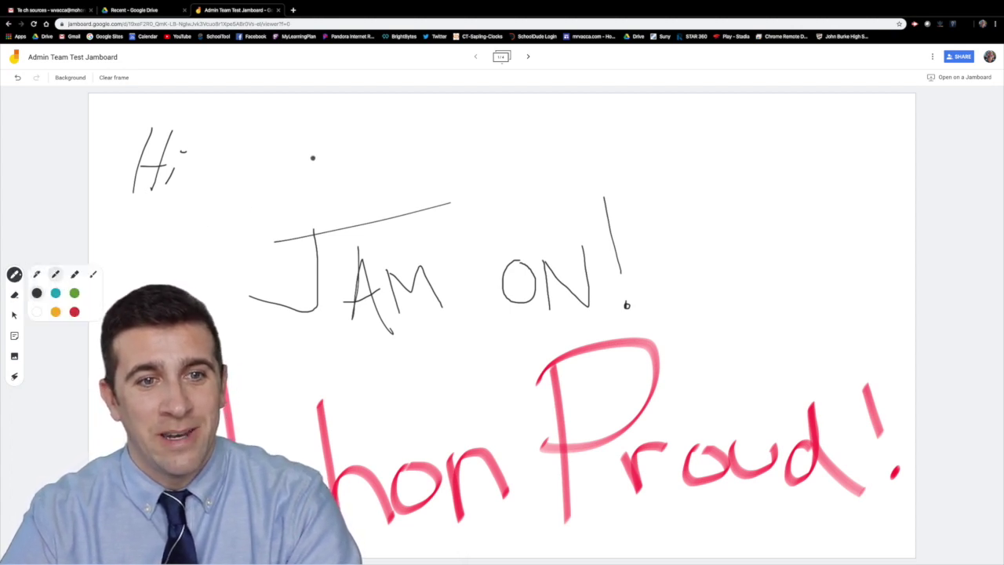
mouse_move(290, 142)
mouse_down()
mouse_move(272, 190)
mouse_move(293, 189)
mouse_move(289, 168)
mouse_move(314, 165)
mouse_move(315, 186)
mouse_up()
Handwrite a third black "Hi" to the right of the first two with the thick, textured third pen style
click(14, 274)
click(74, 273)
drag(392, 143, 381, 200)
mouse_move(428, 145)
mouse_down()
mouse_move(396, 219)
mouse_move(405, 182)
mouse_move(428, 177)
mouse_up()
drag(438, 174, 427, 206)
drag(441, 146, 447, 149)
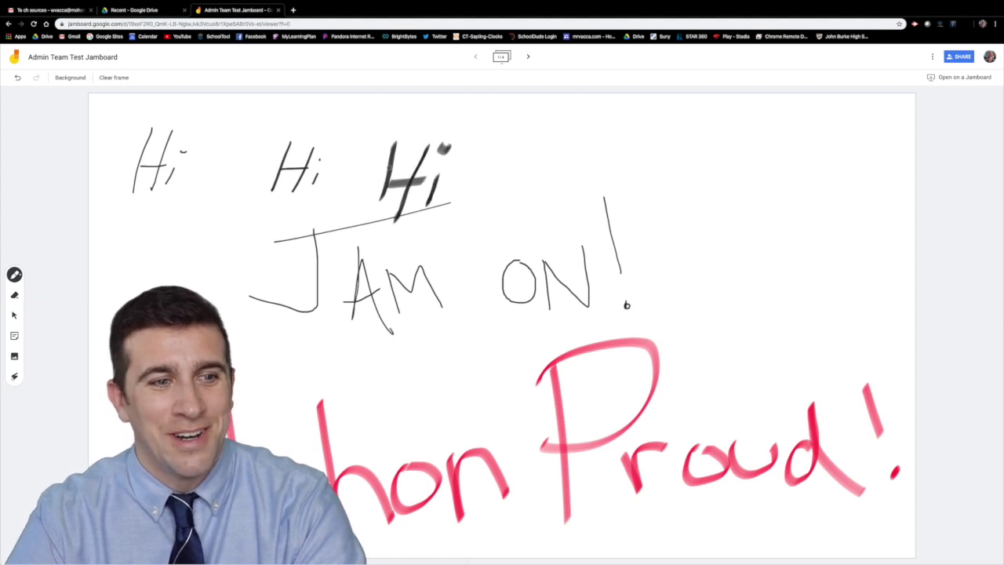
Handwrite a fourth "Hi" above "ON!" with the wide, translucent fourth pen style in black
click(14, 274)
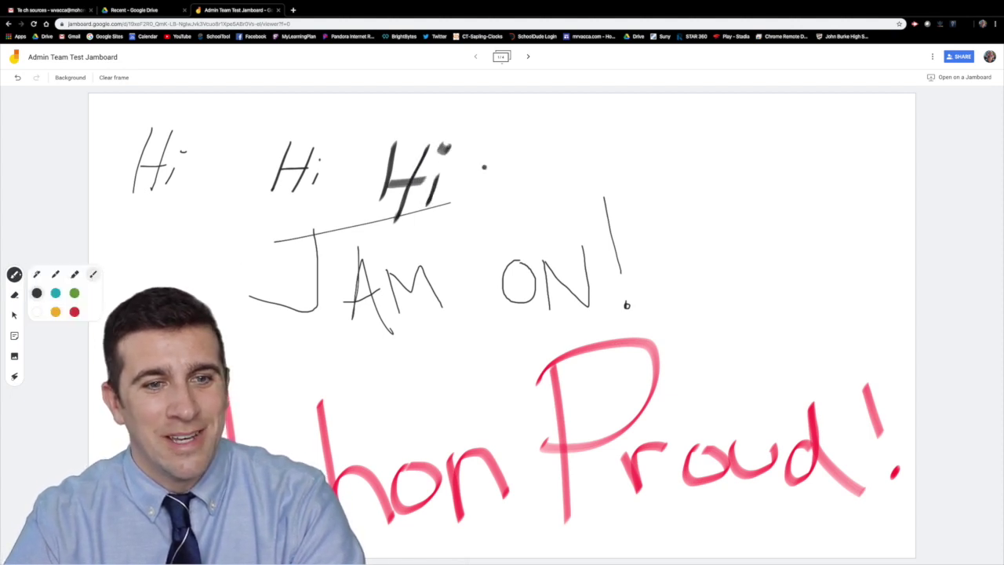
drag(543, 141, 532, 205)
mouse_move(580, 146)
mouse_down()
mouse_move(559, 212)
mouse_move(578, 179)
mouse_up()
drag(609, 185, 610, 207)
click(621, 142)
Try the red, green and blue pen colors and draw a blue smiley face beside "JAM" with the thin pen style
click(14, 274)
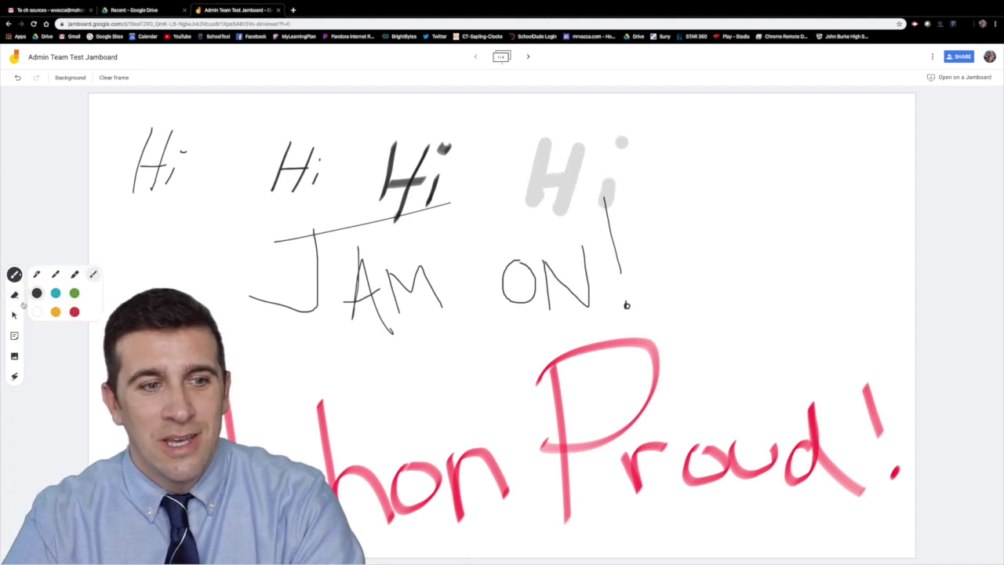
click(74, 312)
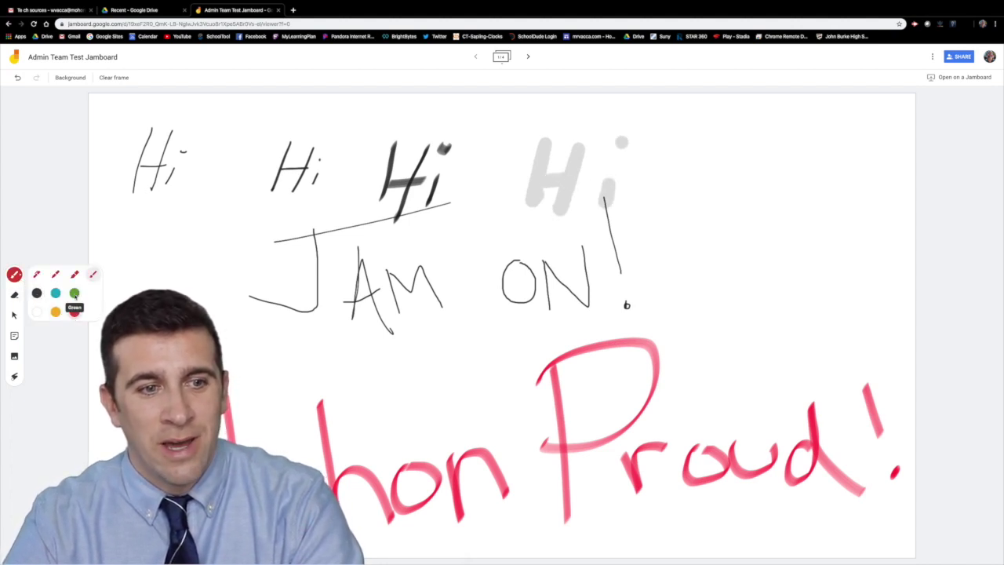
click(74, 293)
click(55, 293)
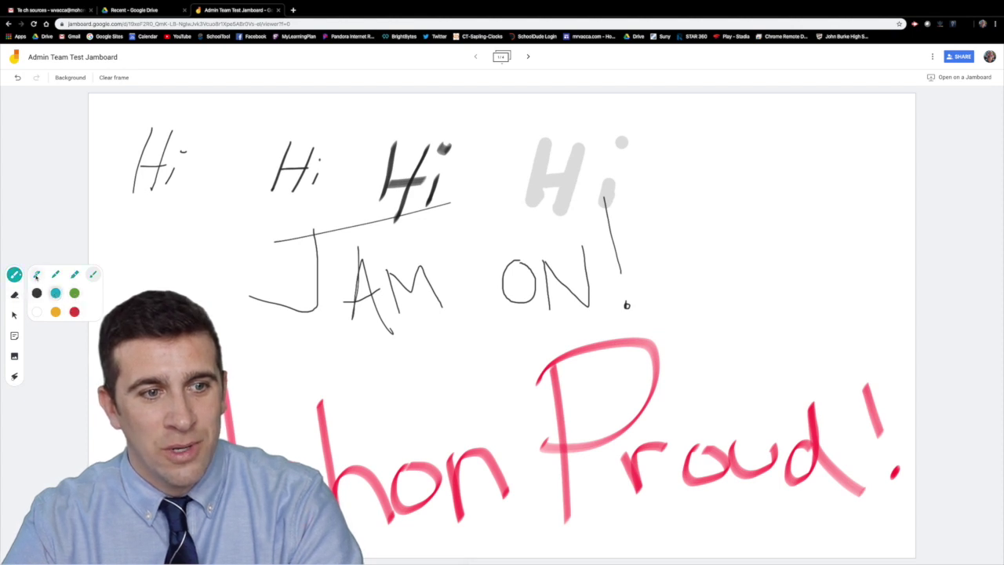
click(36, 275)
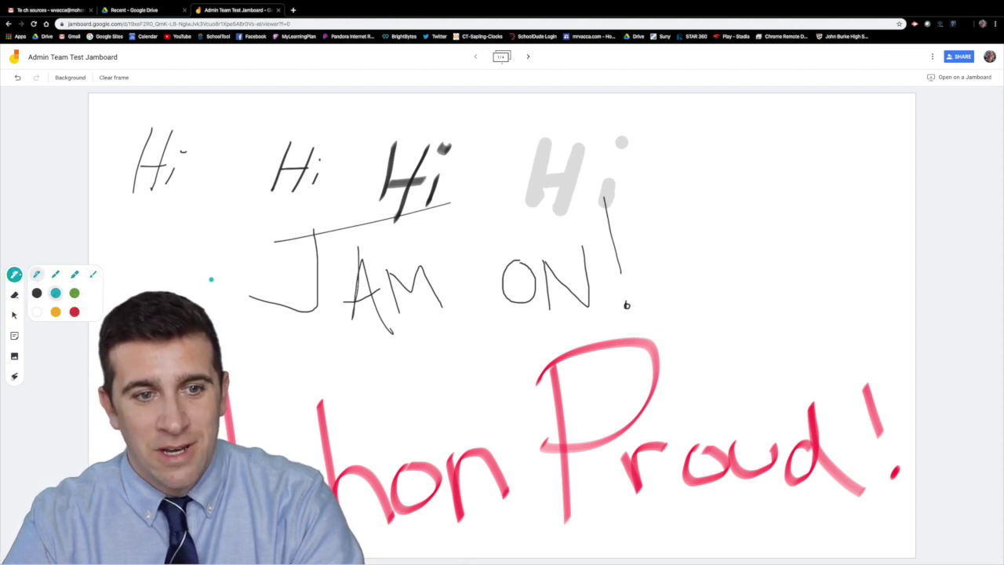
mouse_move(211, 279)
mouse_down()
mouse_move(253, 296)
mouse_move(145, 289)
mouse_up()
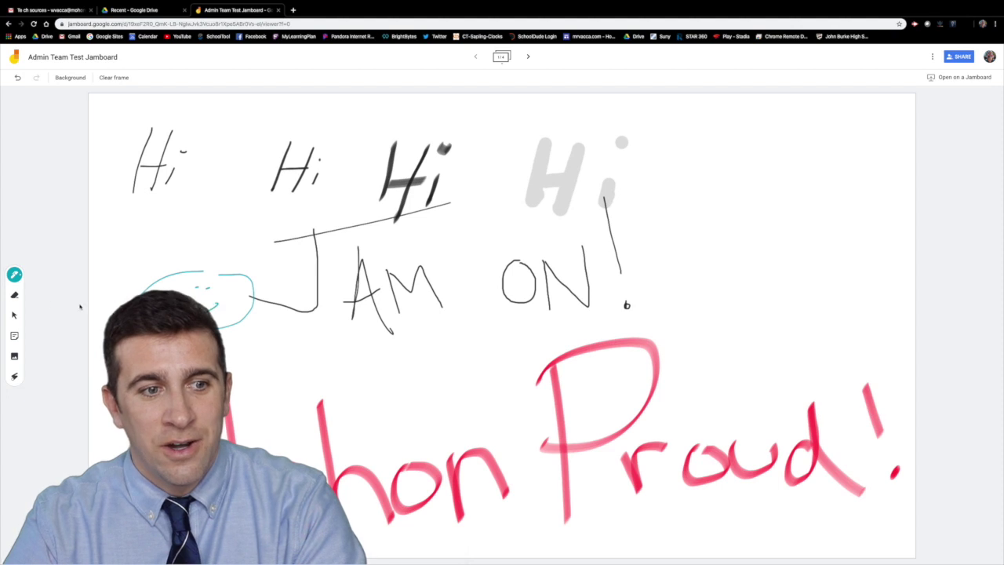
Erase the smiley face and parts of the handwritten "JAM", and switch back to the Select tool
click(14, 295)
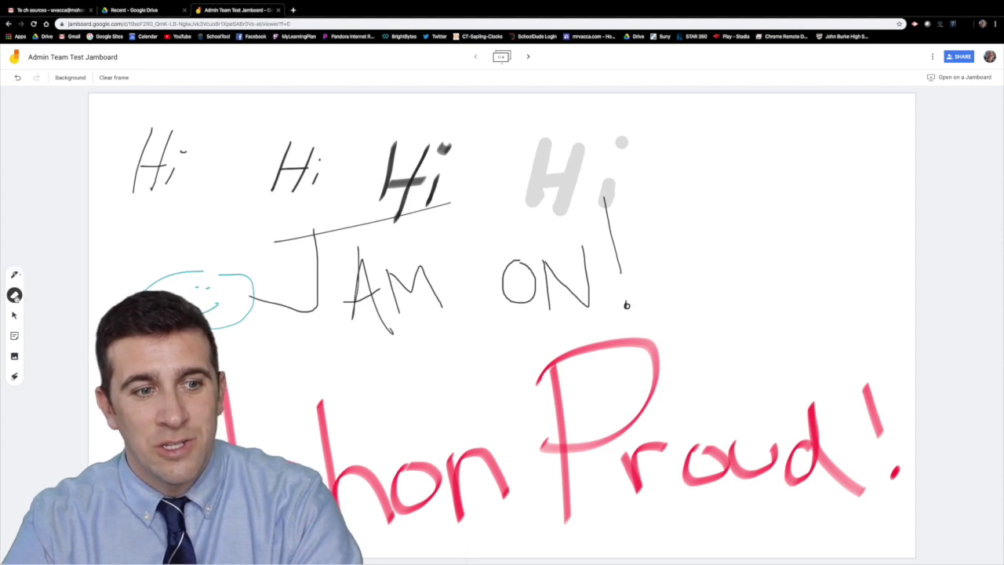
mouse_move(253, 277)
mouse_down()
mouse_move(202, 284)
mouse_move(255, 278)
mouse_move(257, 320)
mouse_move(300, 295)
mouse_move(384, 285)
mouse_move(279, 271)
mouse_up()
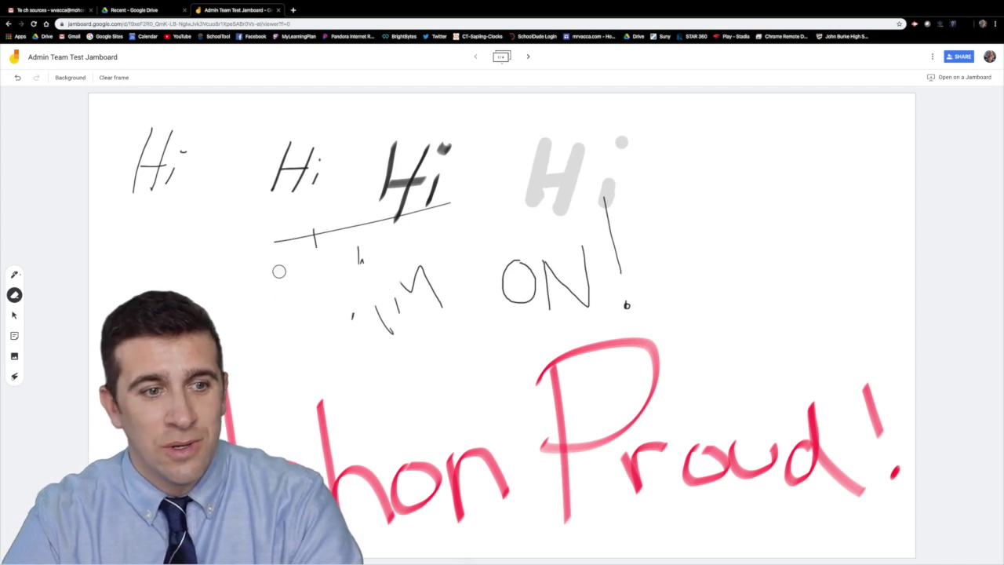
click(15, 316)
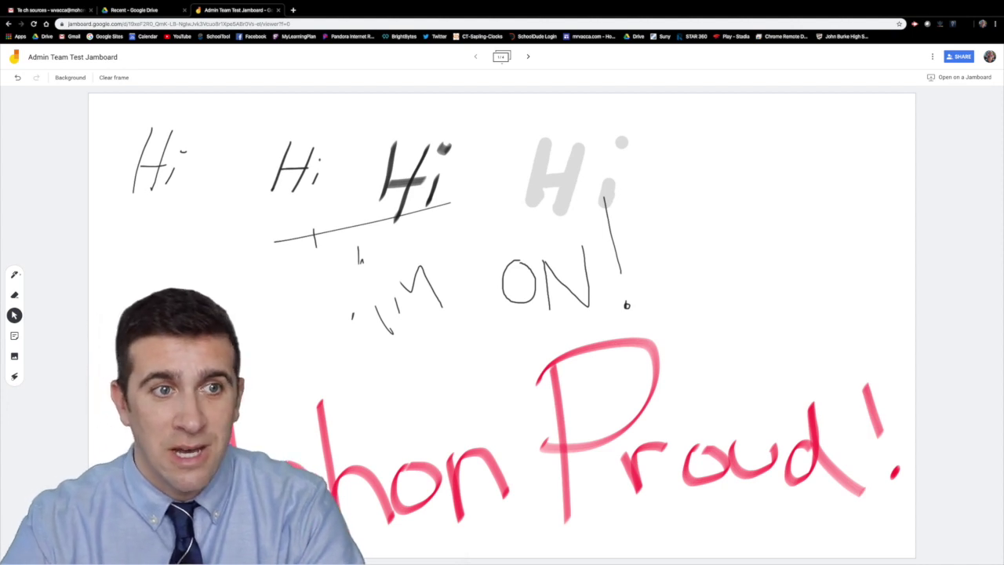
Browse through the jam's frames to the fourth one and return to the second frame with the tape diagram
click(528, 57)
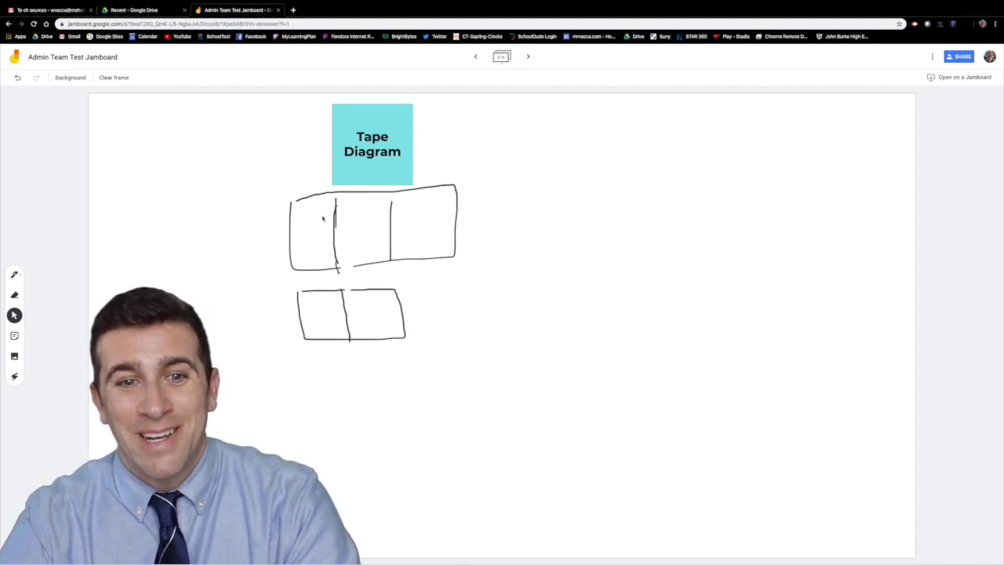
click(527, 57)
click(527, 58)
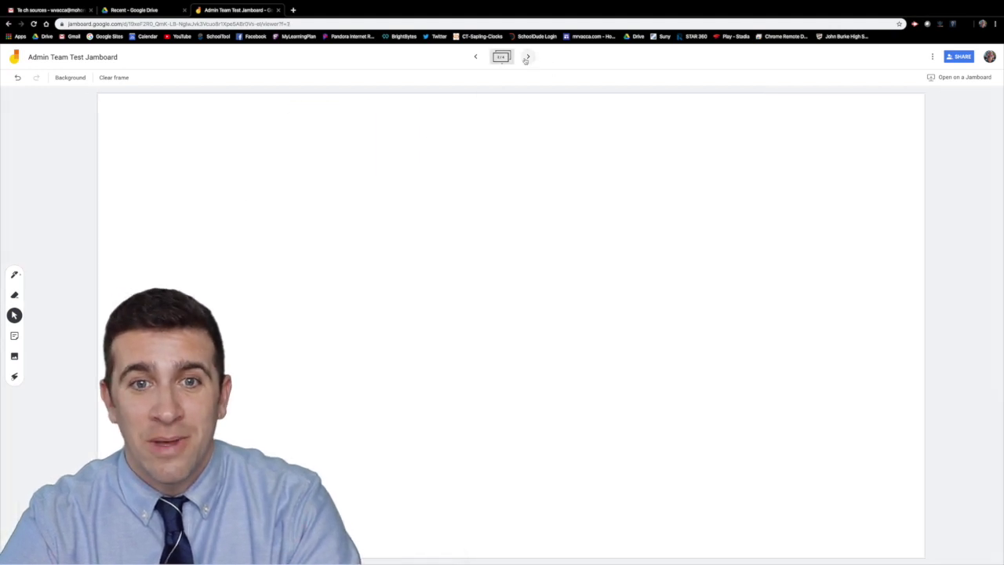
click(527, 57)
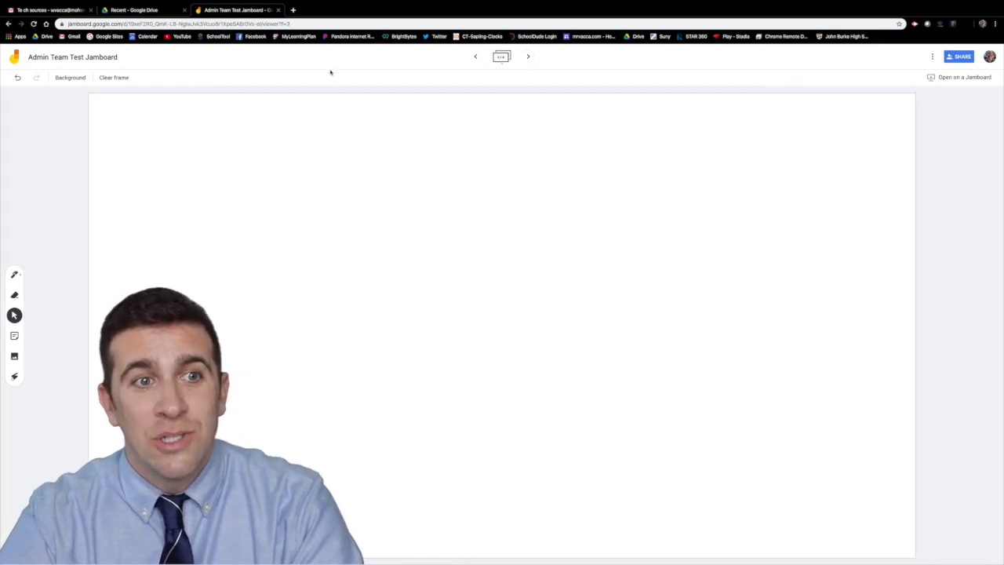
click(476, 56)
click(476, 56)
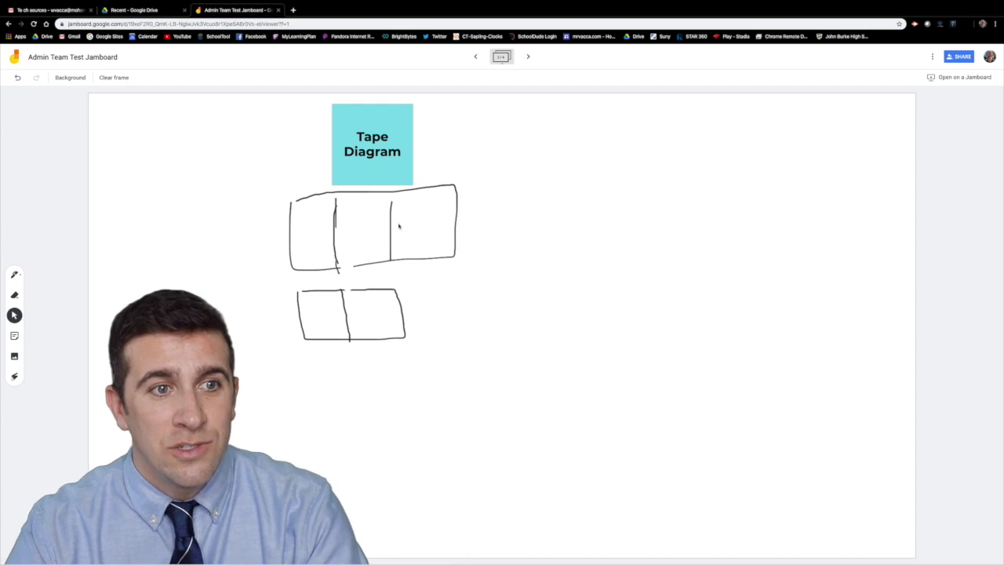
Clear everything from the tape diagram frame and undo the clearing
click(111, 80)
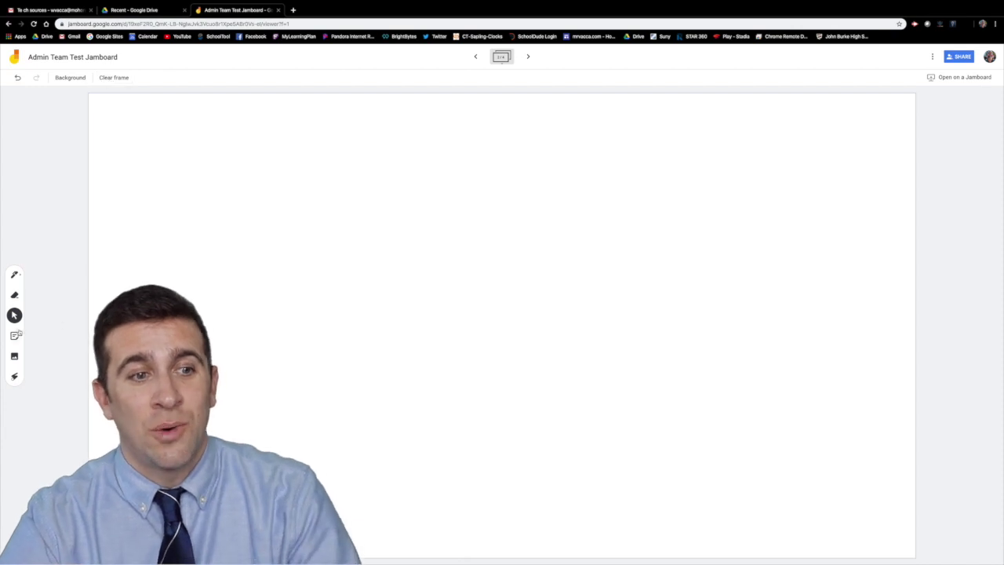
click(14, 297)
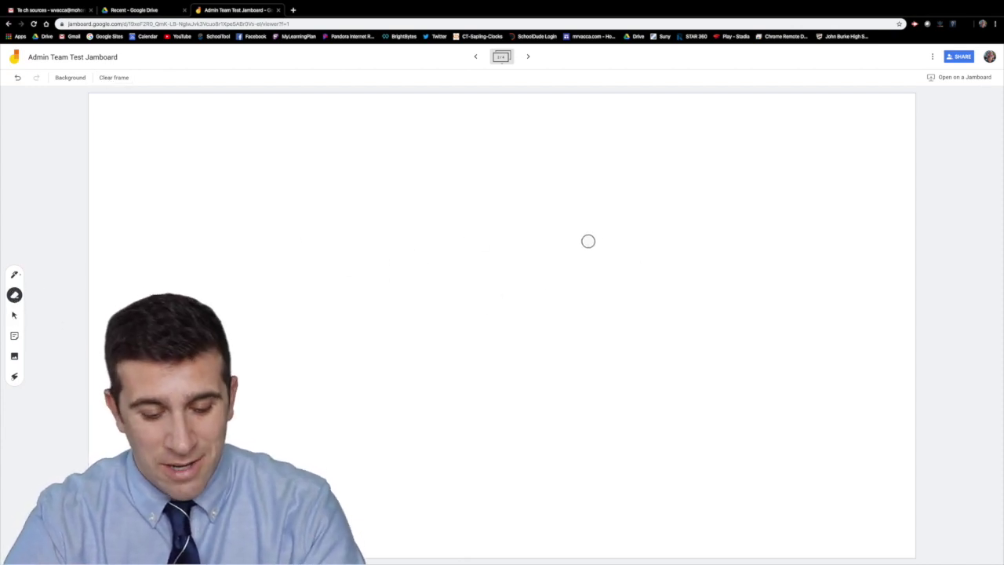
key(ctrl+z)
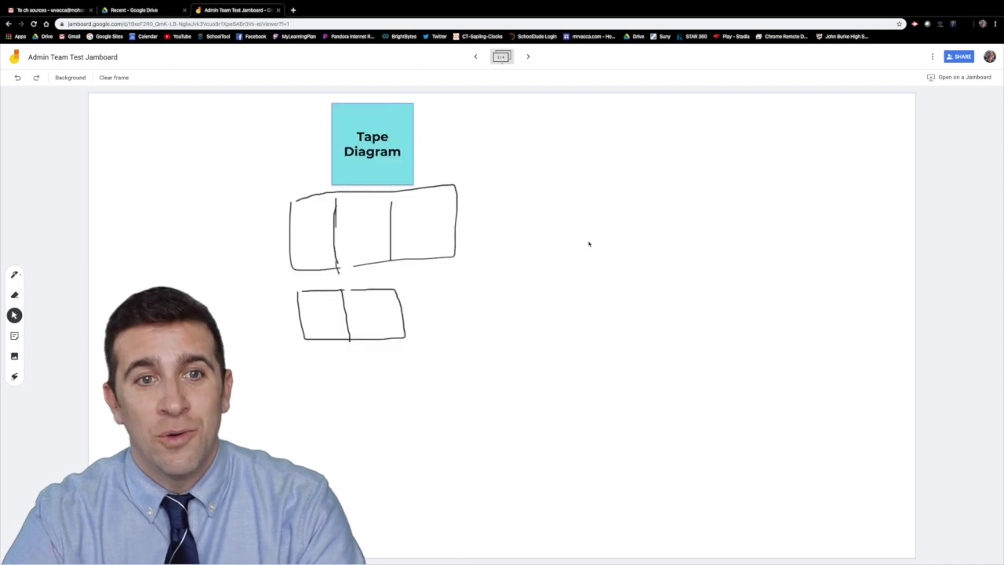
Add a yellow sticky note reading "Test" to the tape diagram frame and dismiss the next blank note
click(14, 337)
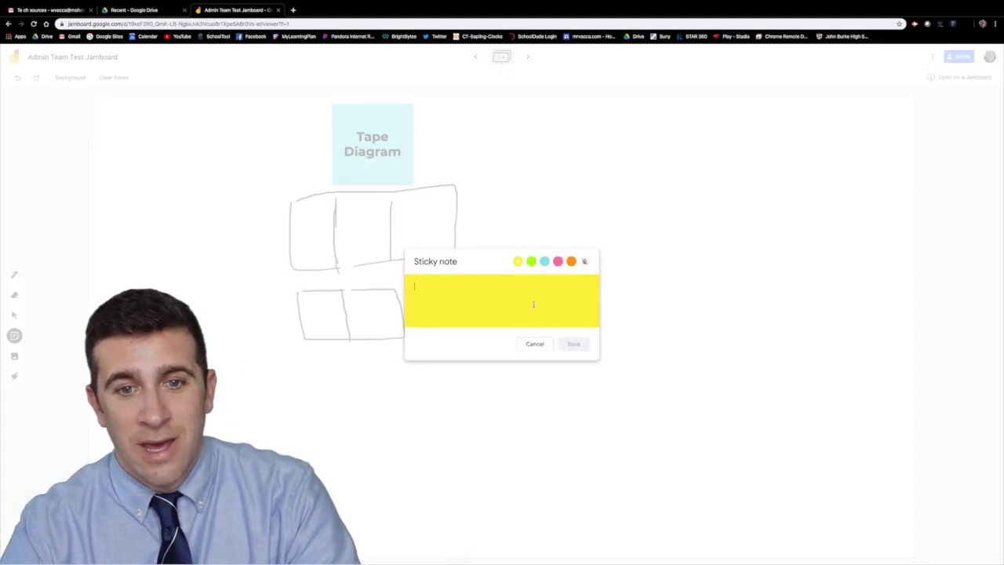
text(Test)
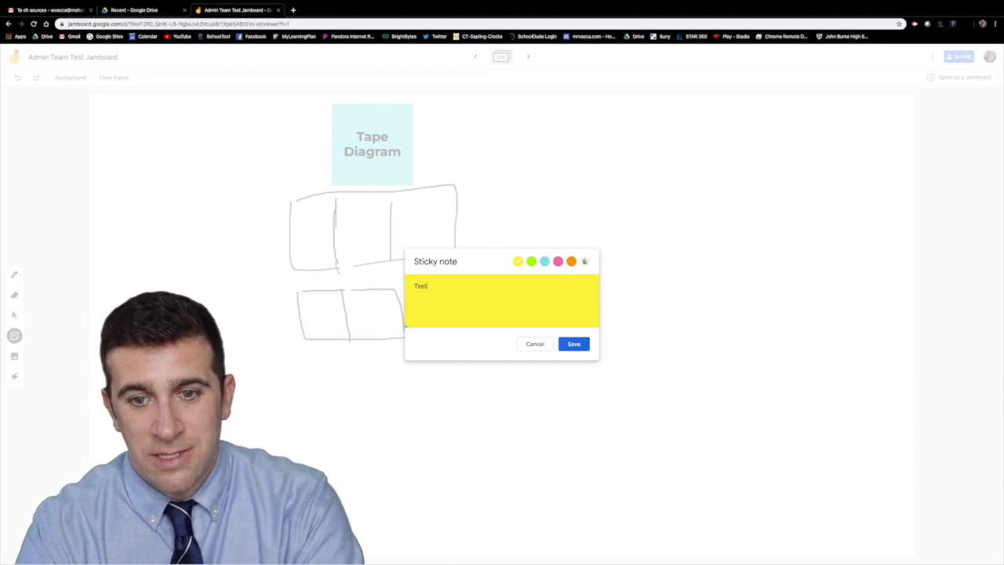
click(588, 344)
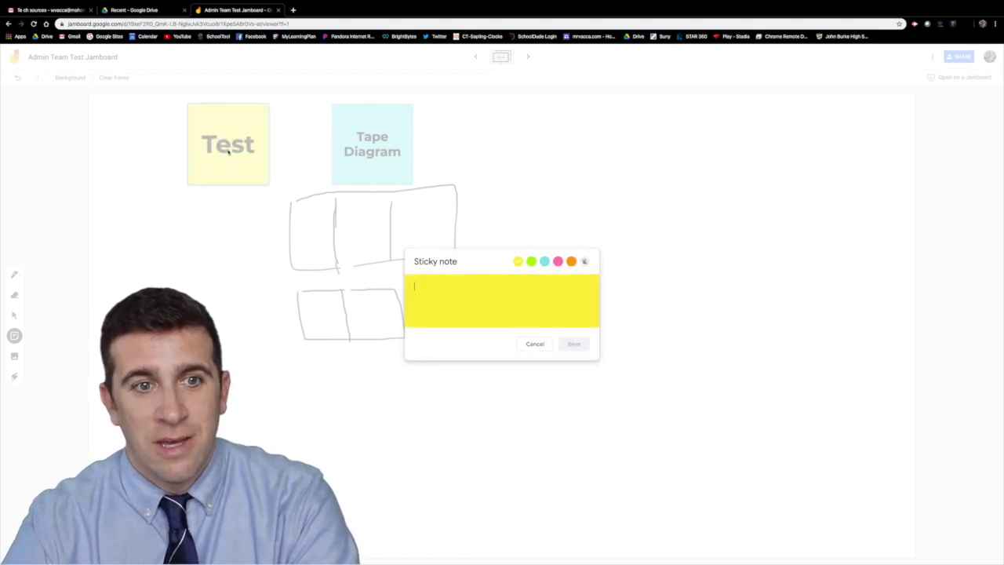
click(535, 344)
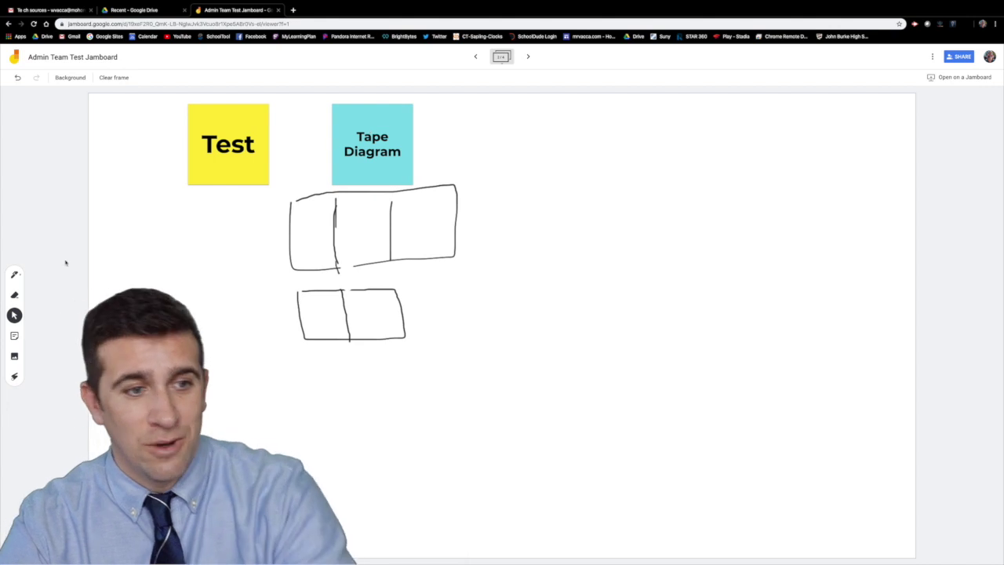
Insert the first Google Image Search result for "Tiger", skipping upload from the device, and move the picture over the tape diagram
click(14, 357)
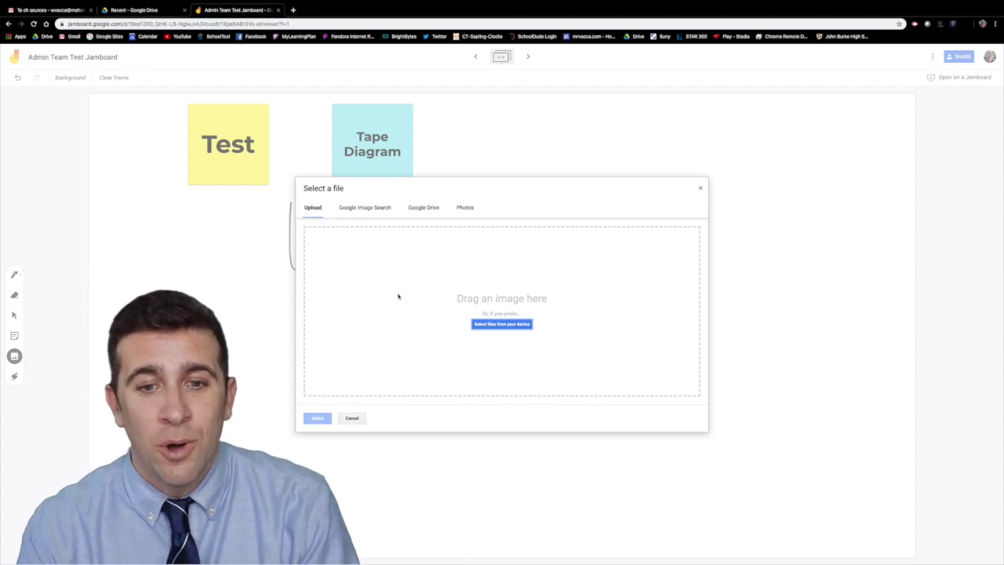
click(506, 324)
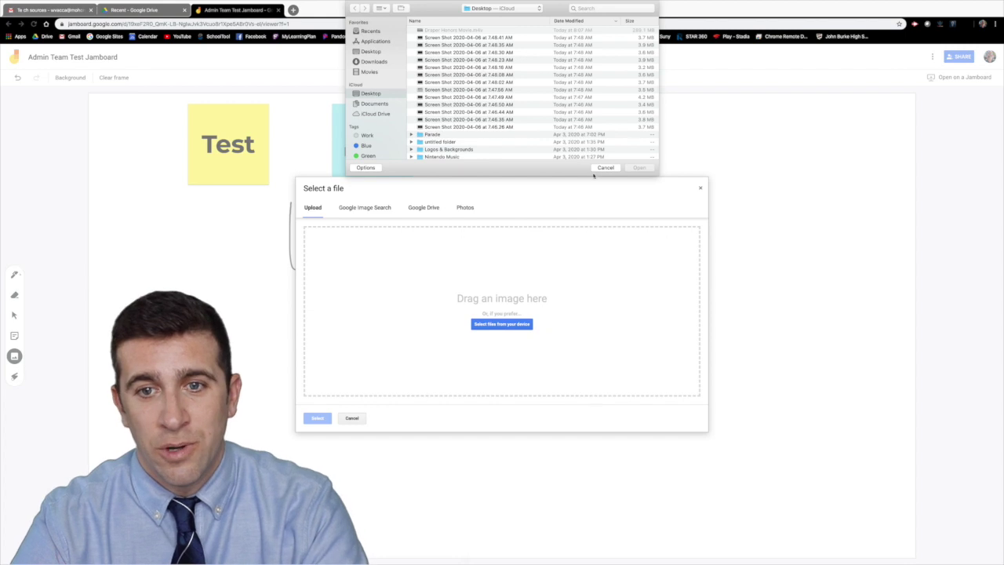
click(605, 167)
click(364, 211)
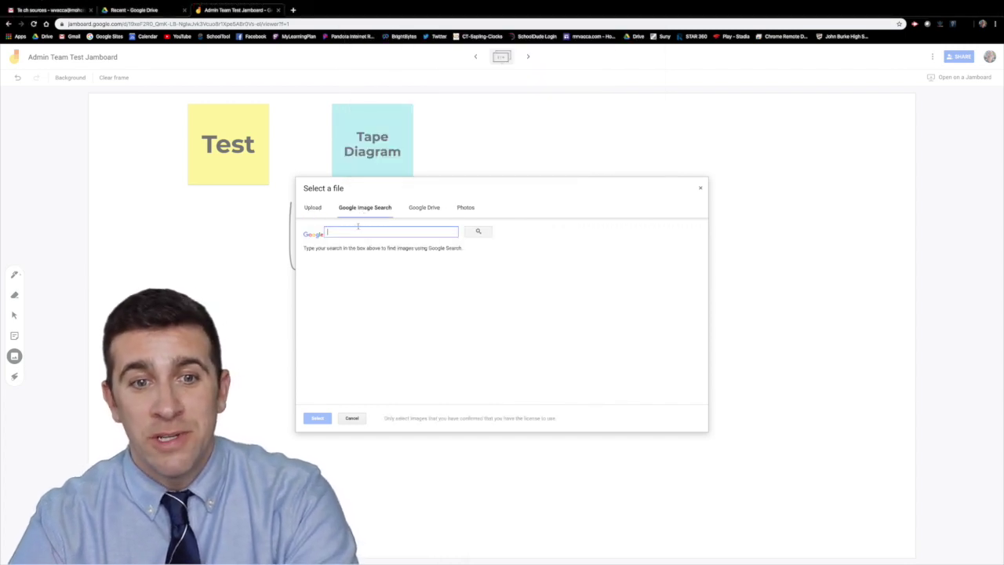
text(Tiger)
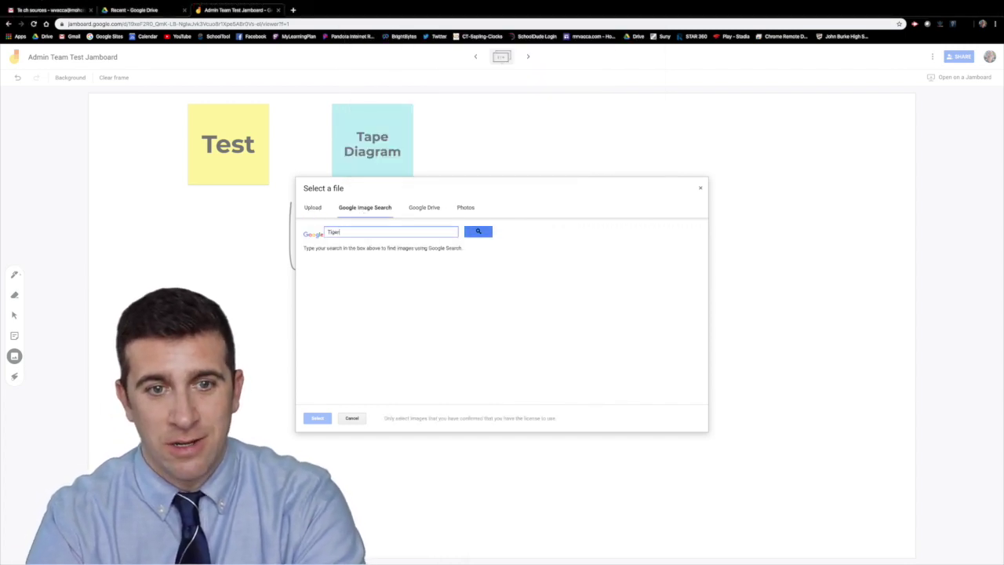
key(Return)
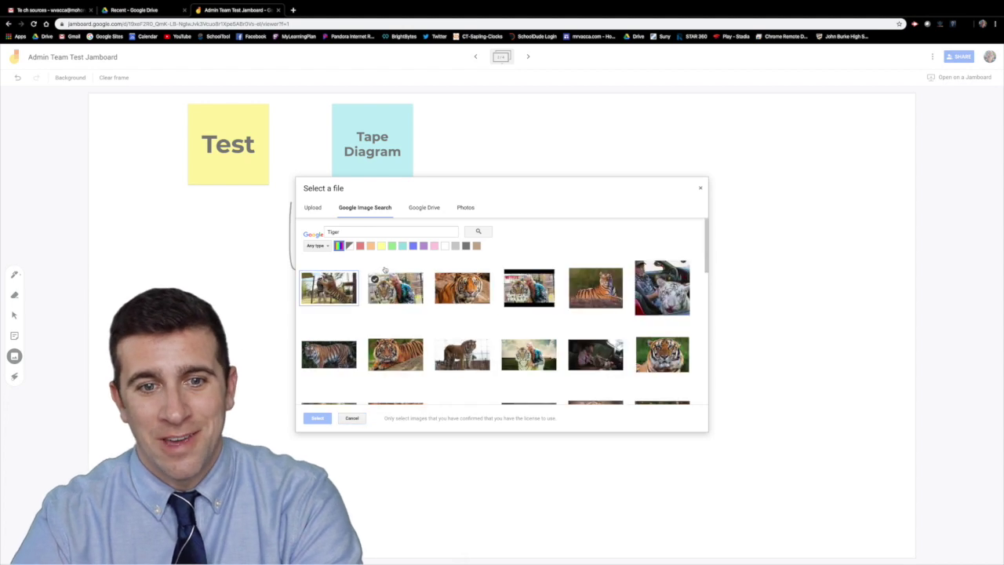
click(408, 284)
click(329, 287)
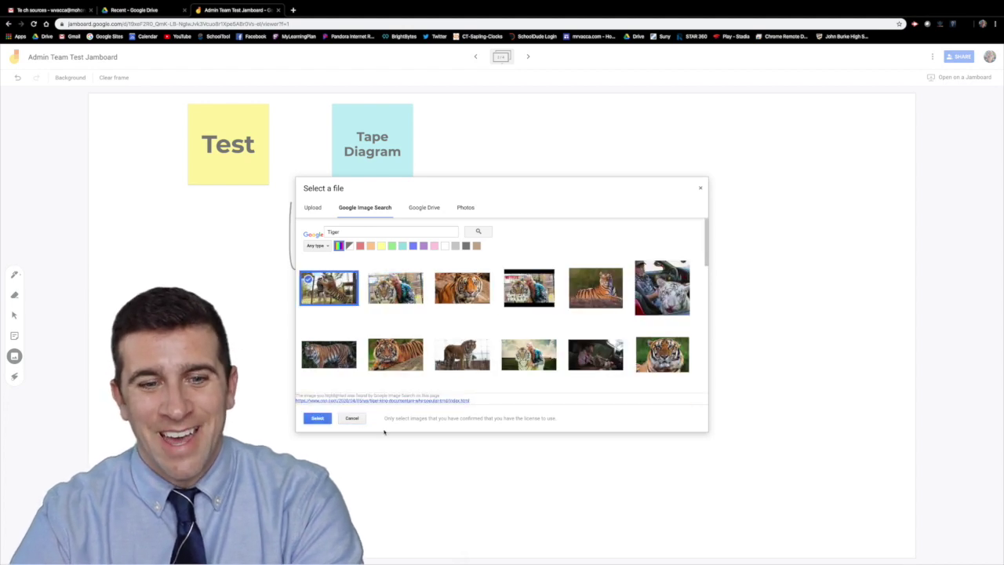
click(315, 419)
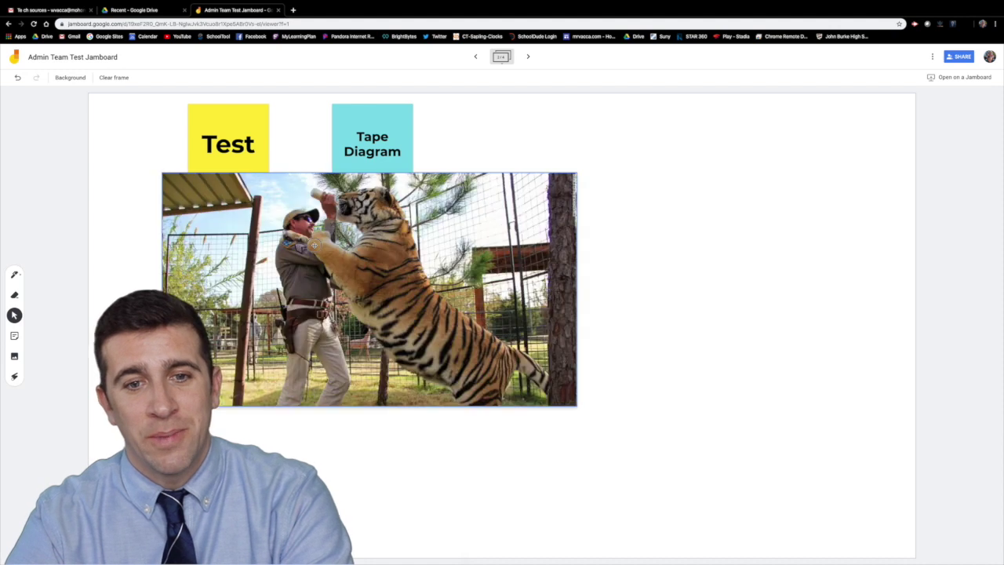
drag(419, 273, 285, 235)
Draw a teal arrow and handwriting beside the tiger picture, and clear the whole frame
click(14, 274)
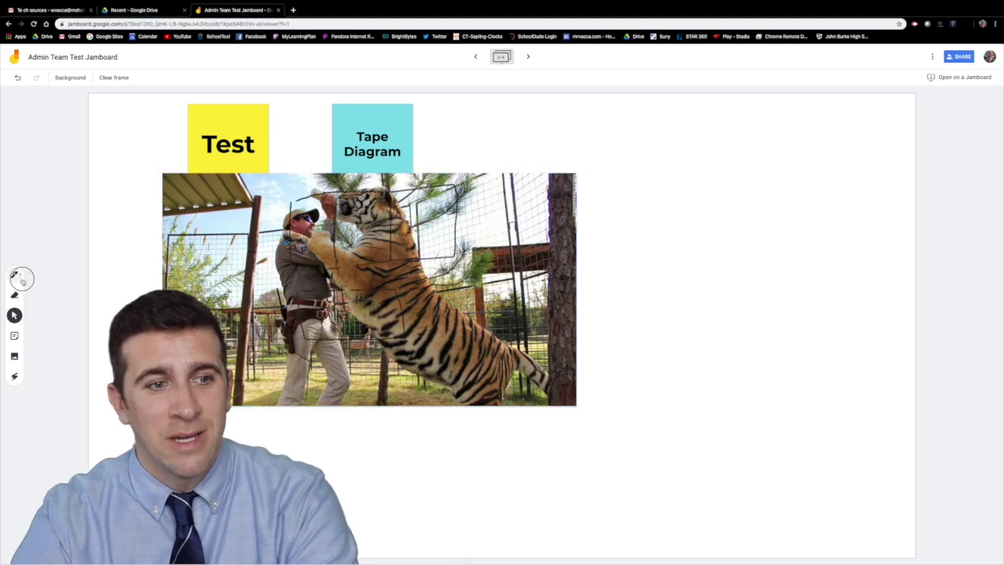
mouse_move(649, 169)
mouse_down()
mouse_move(630, 180)
mouse_move(638, 203)
mouse_move(603, 207)
mouse_up()
mouse_move(618, 270)
mouse_down()
mouse_move(639, 267)
mouse_move(643, 278)
mouse_move(664, 265)
mouse_up()
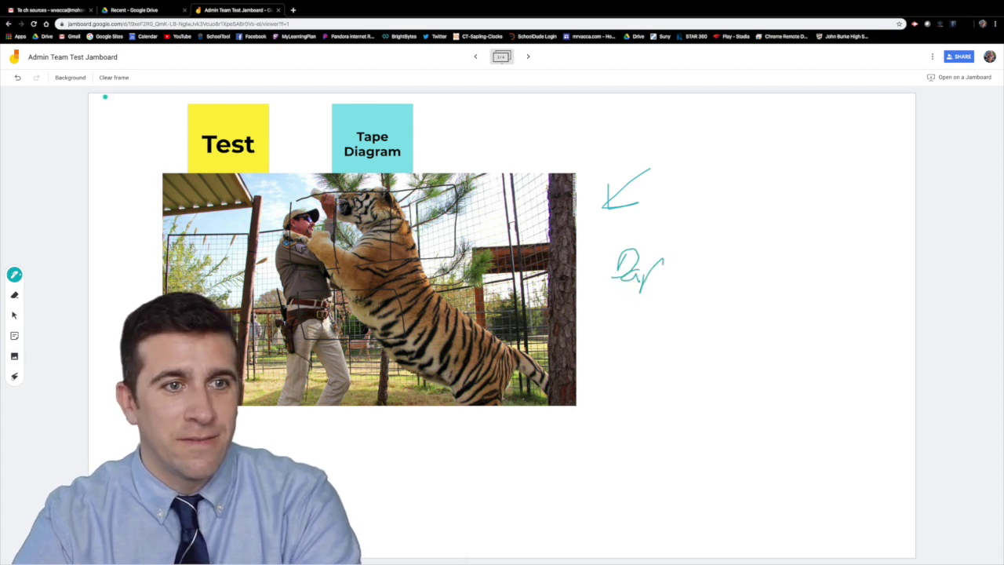
click(114, 77)
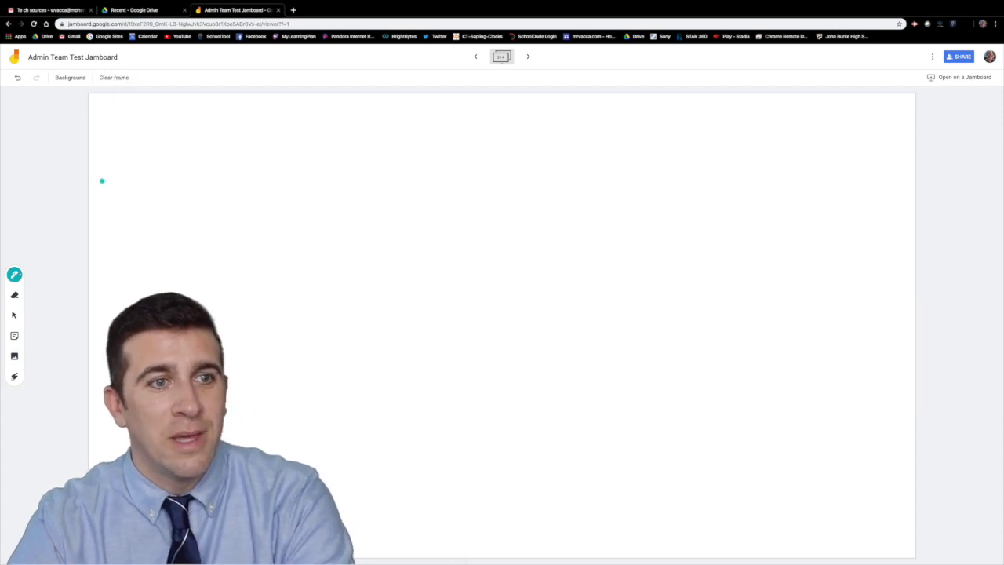
Try the grid and Blue backgrounds on the empty frame, and restore the plain white background
click(79, 78)
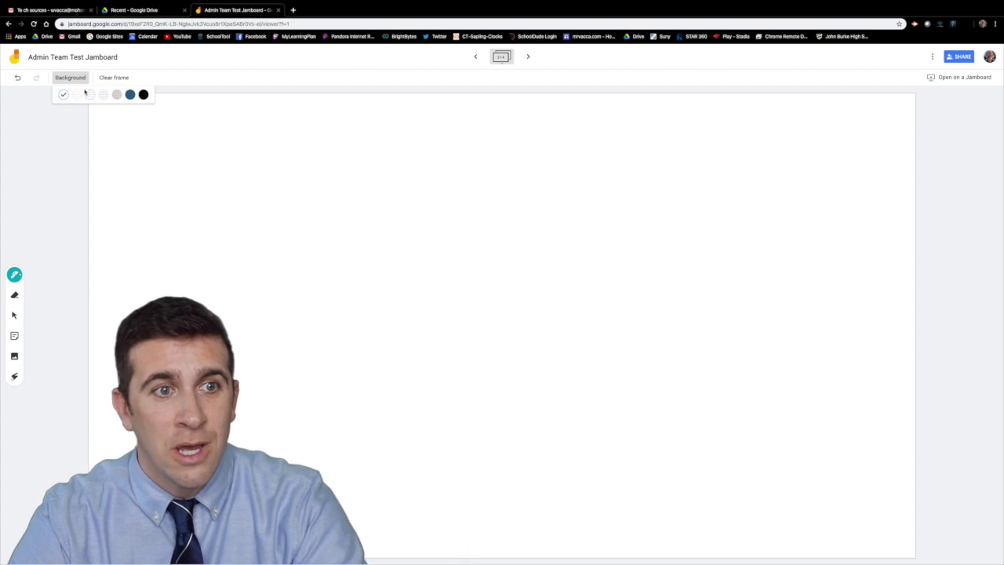
click(102, 95)
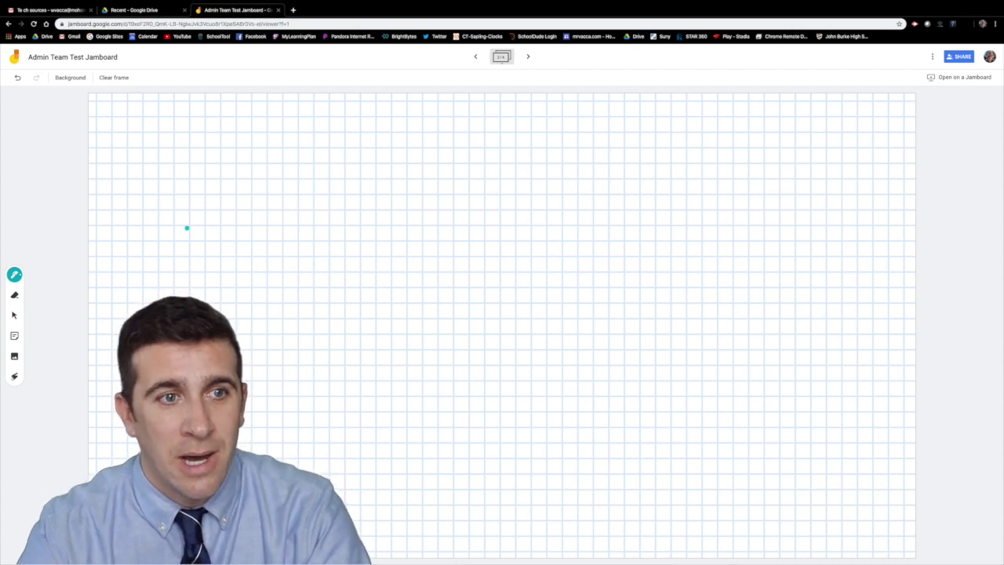
click(70, 77)
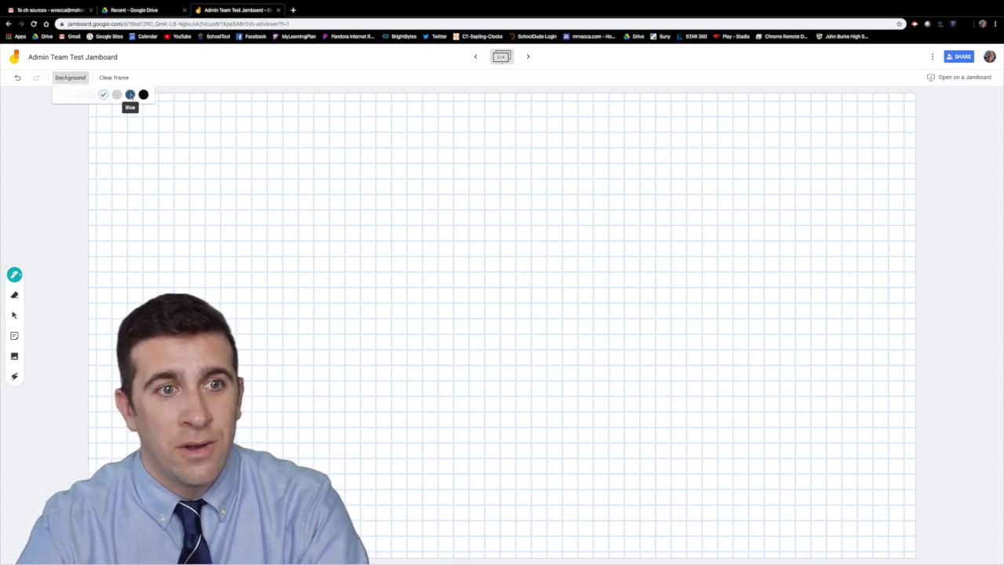
click(130, 95)
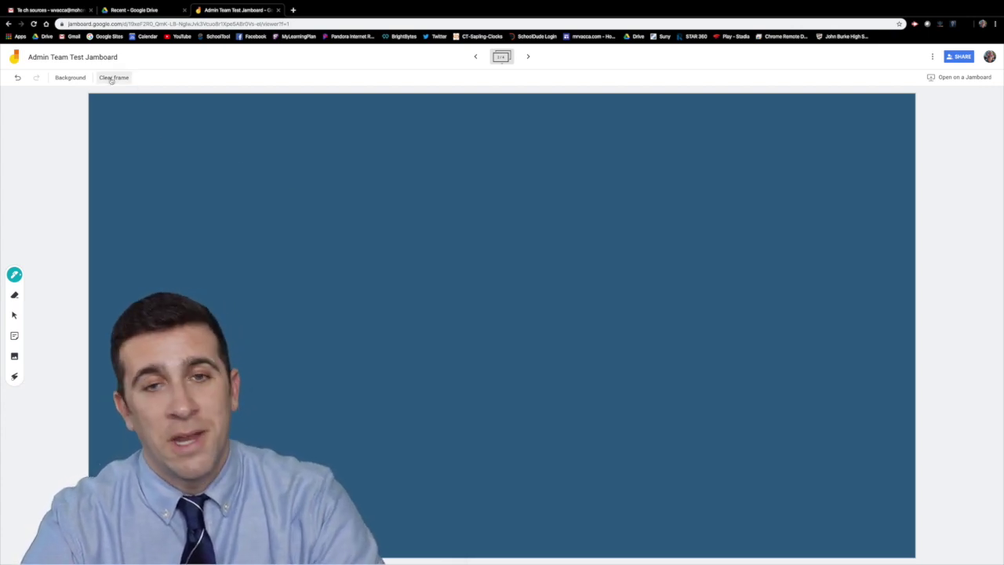
click(69, 77)
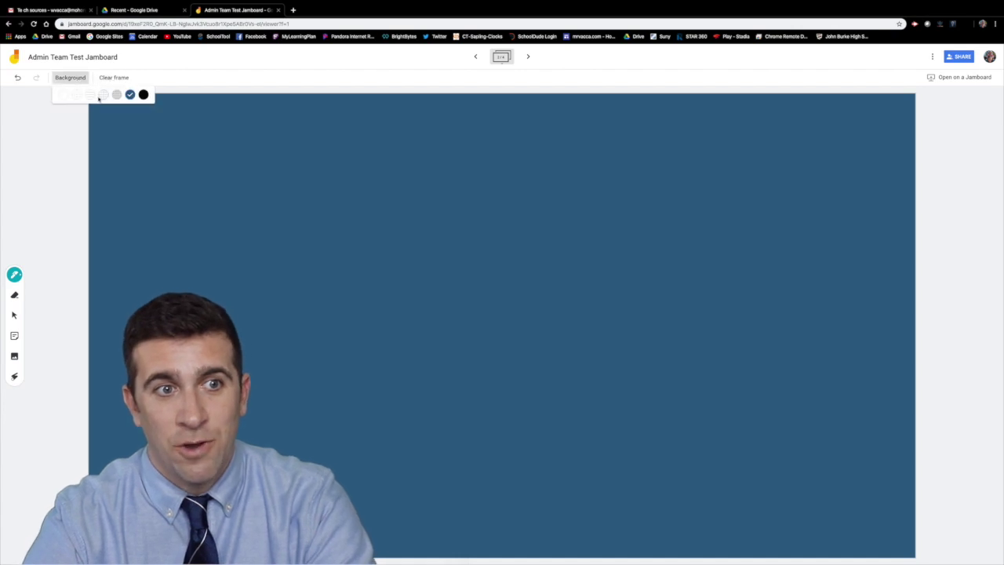
click(64, 97)
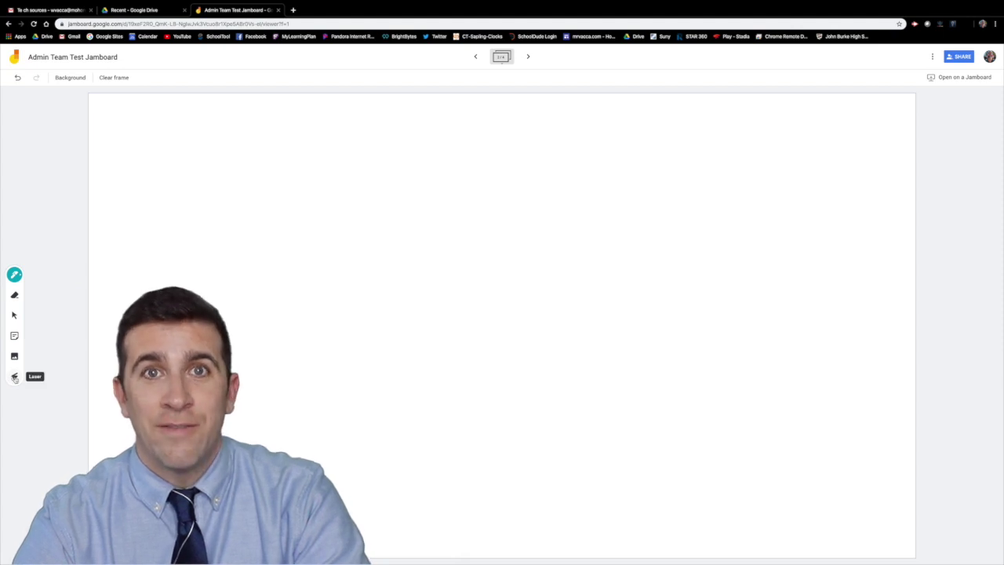
Go to the first frame and use the Laser to underline the handwritten "Hi" samples and circle the grey one
click(476, 57)
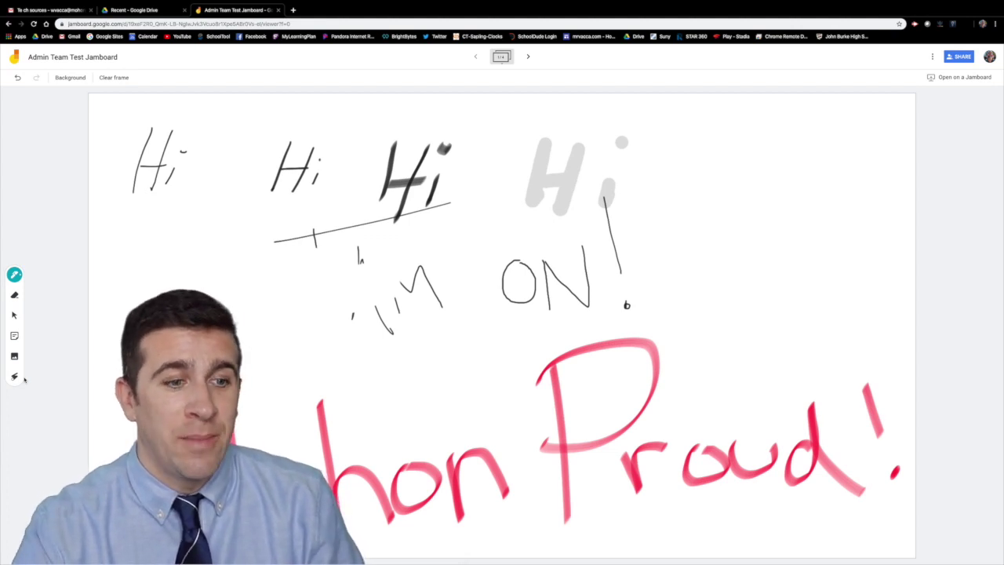
click(14, 376)
drag(157, 204, 581, 222)
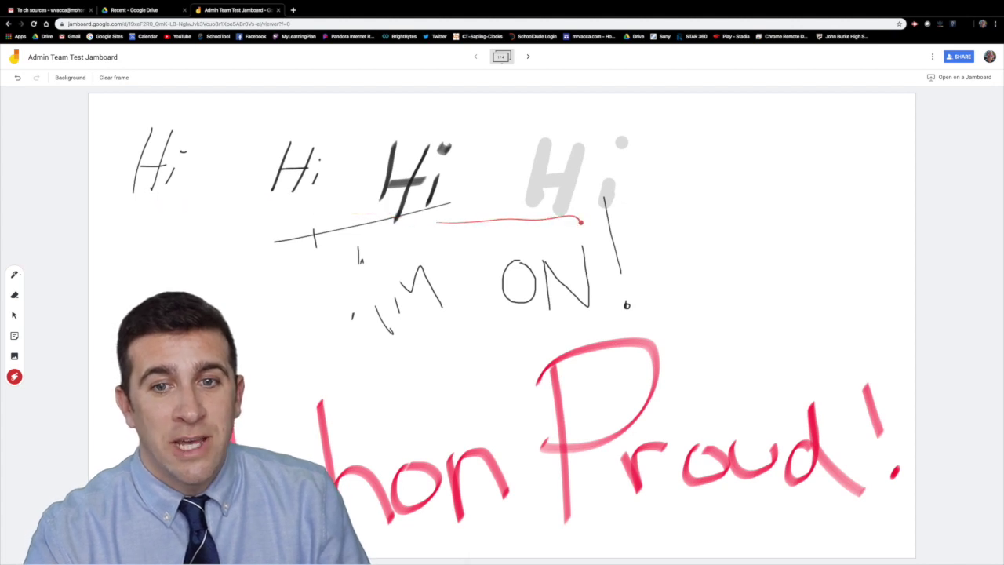
mouse_move(675, 155)
mouse_down()
mouse_move(518, 143)
mouse_move(507, 108)
mouse_move(528, 137)
mouse_up()
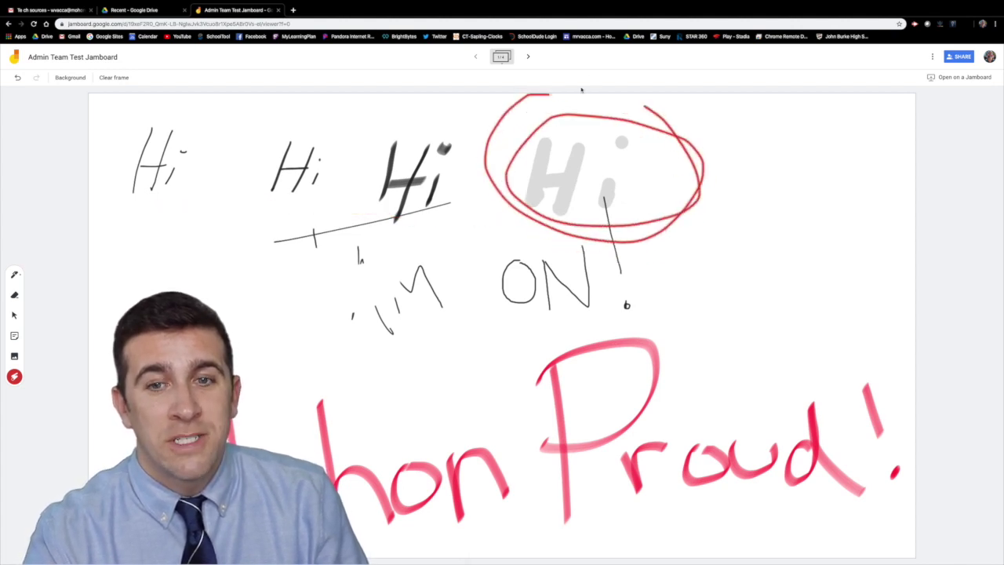
mouse_move(538, 142)
mouse_down()
mouse_move(615, 226)
mouse_move(606, 105)
mouse_move(623, 240)
mouse_move(613, 246)
mouse_up()
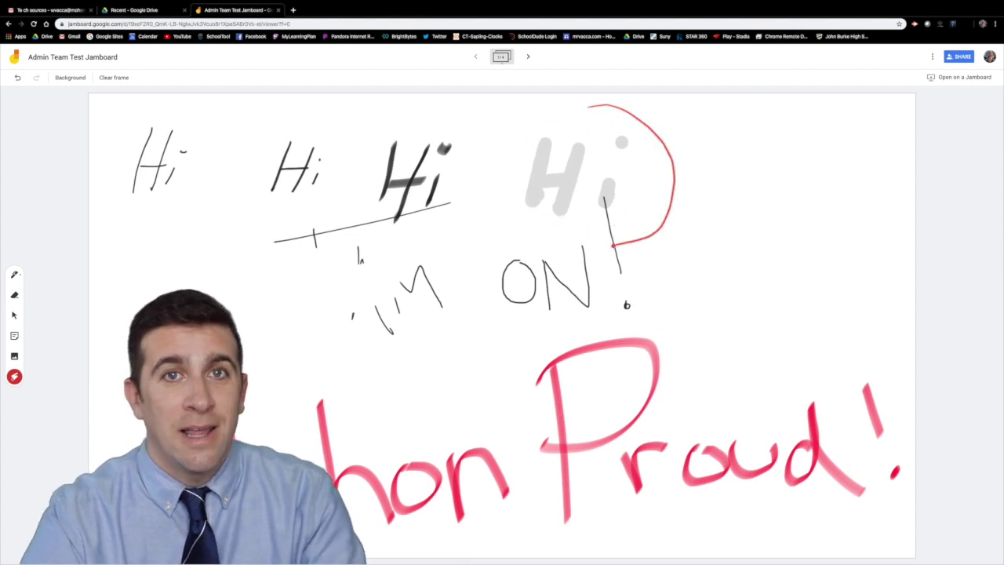
Duplicate the first frame and delete the duplicate
click(502, 61)
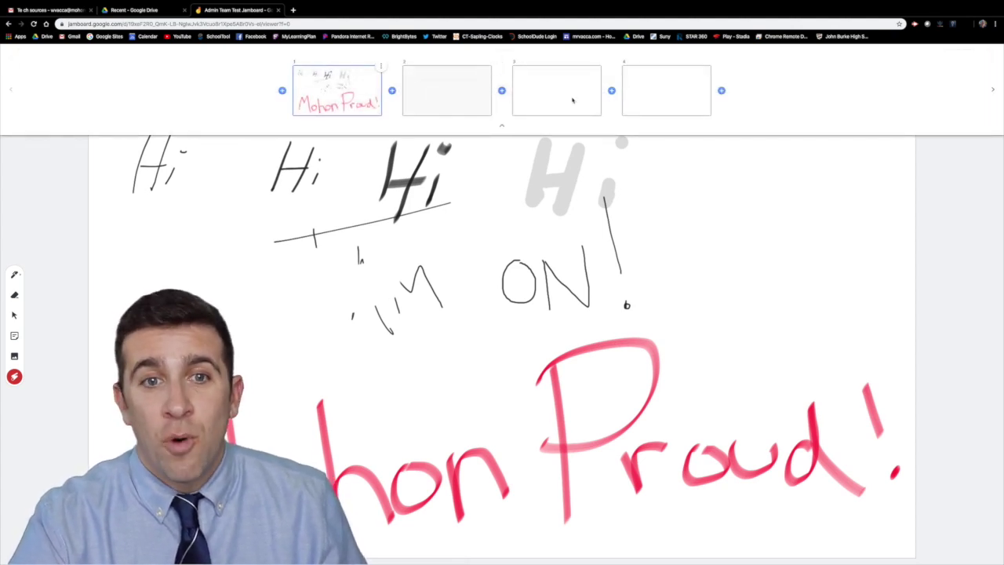
click(380, 68)
click(379, 69)
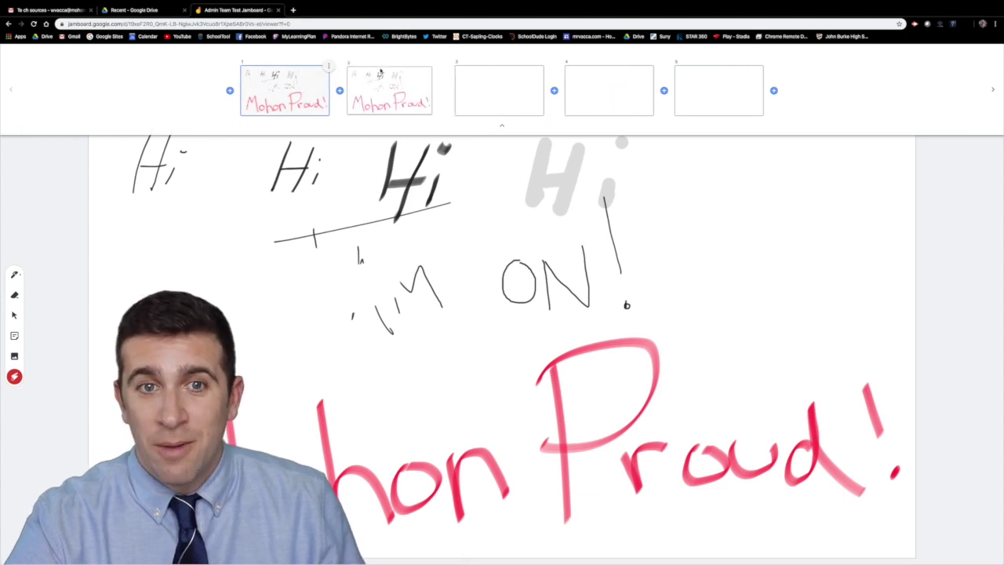
click(434, 68)
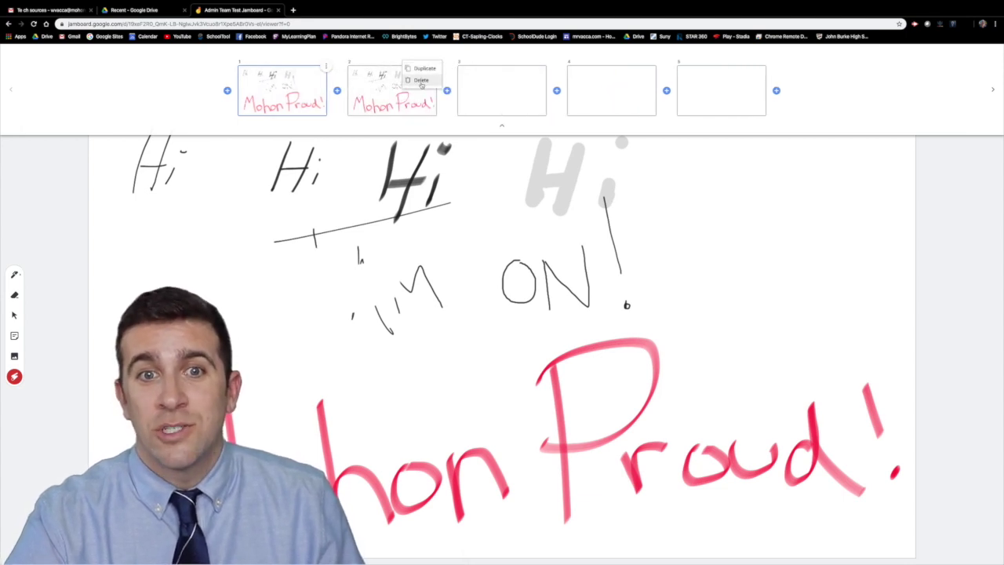
click(422, 82)
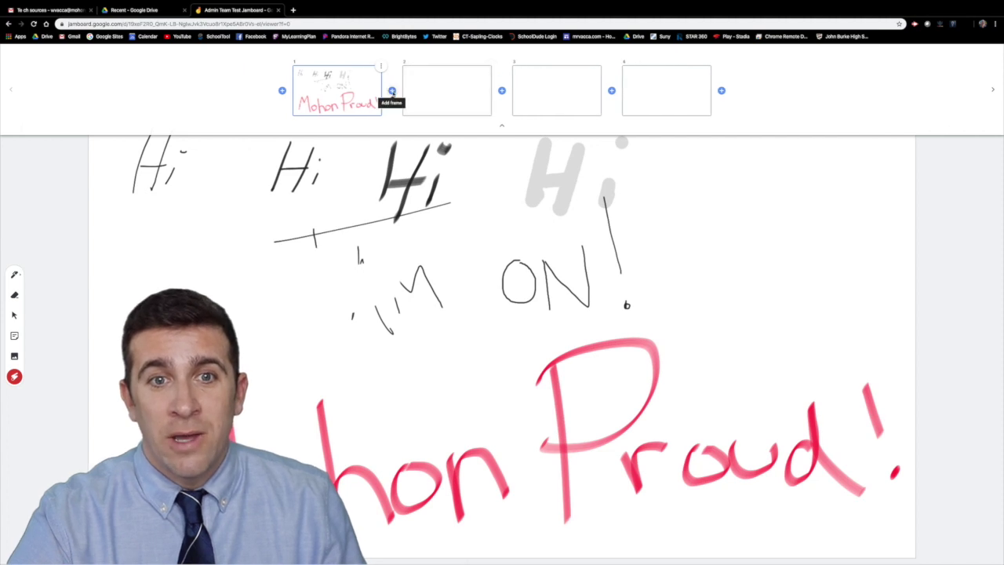
Add a blank frame after the first one and delete the last two frames of the jam
click(392, 91)
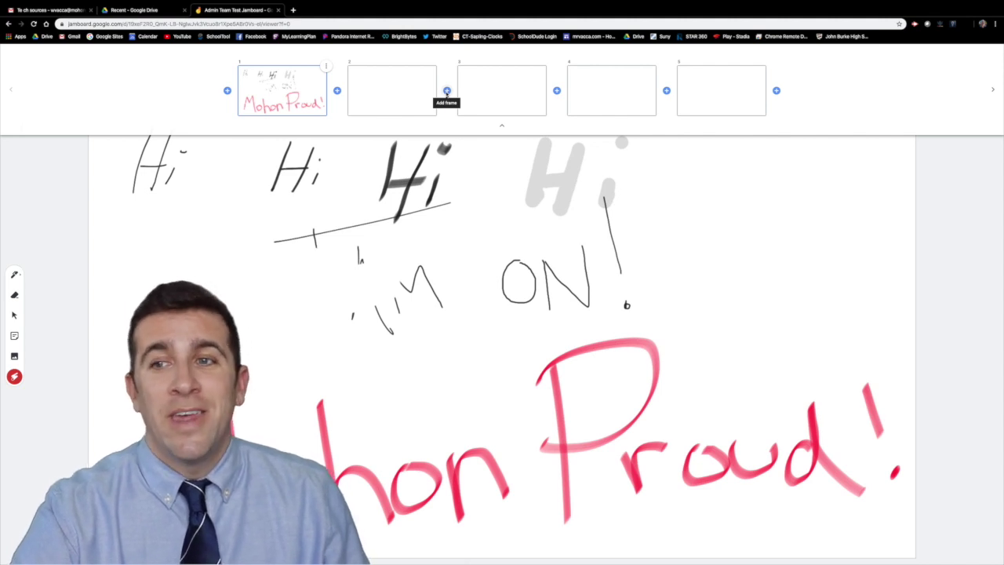
click(765, 67)
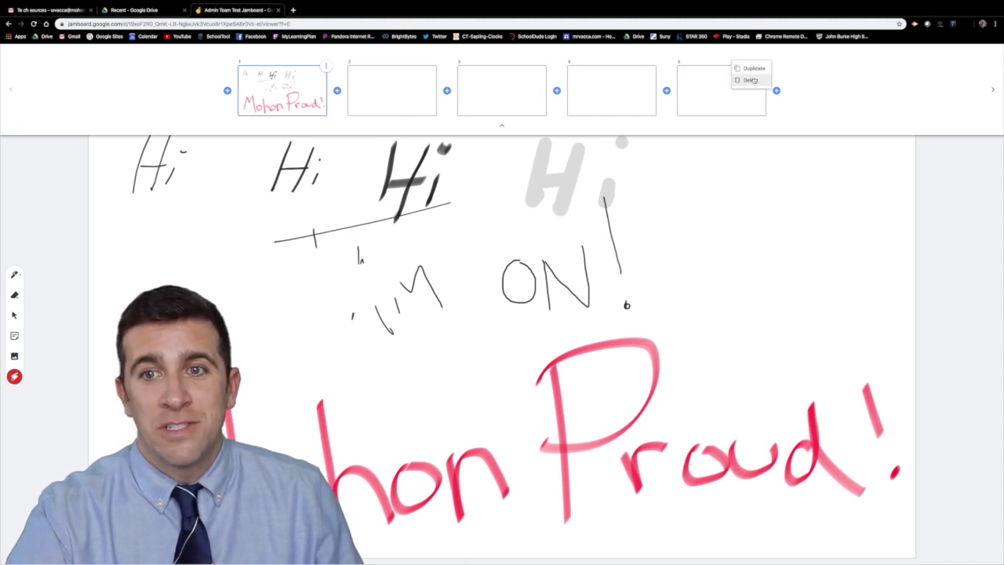
click(751, 80)
click(710, 67)
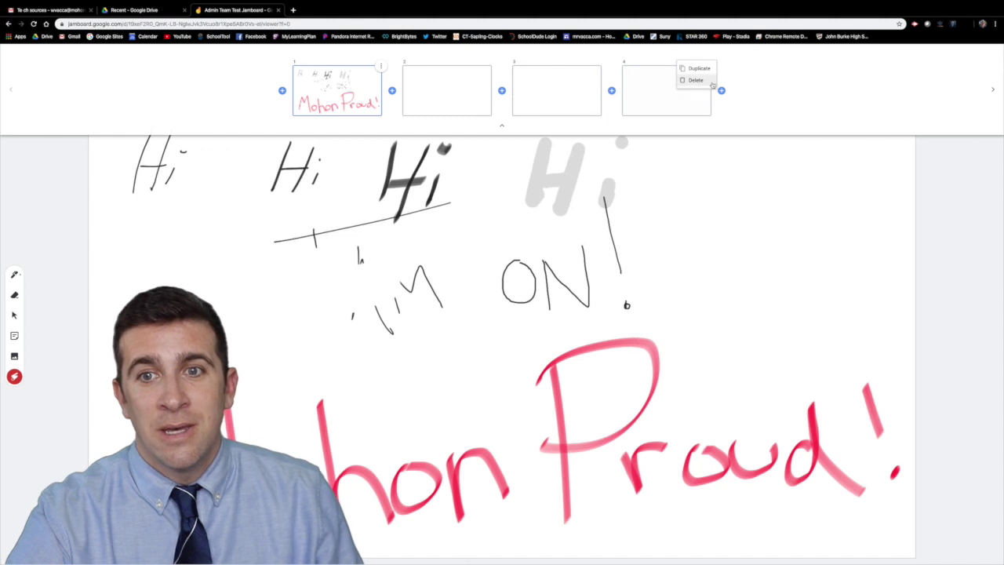
click(696, 80)
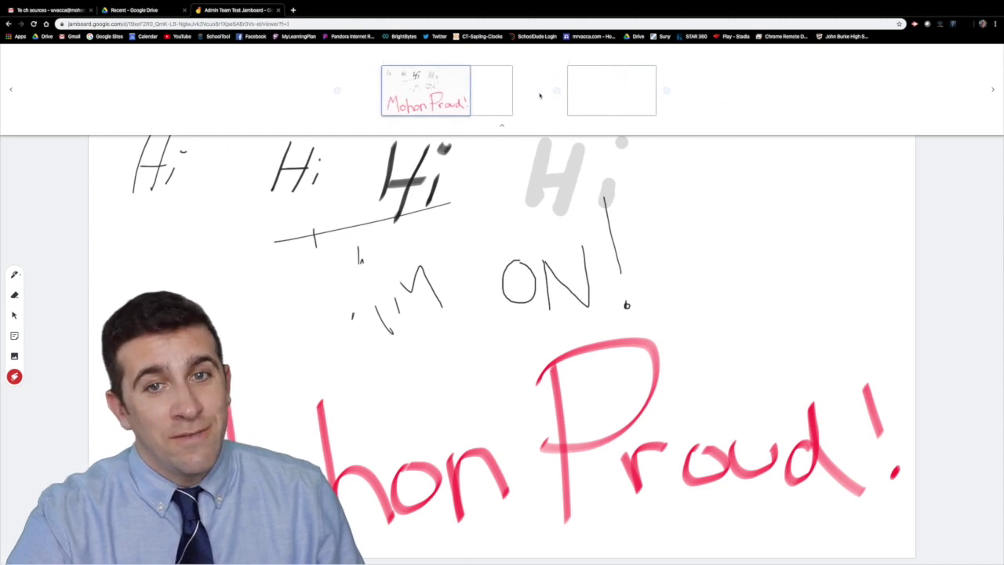